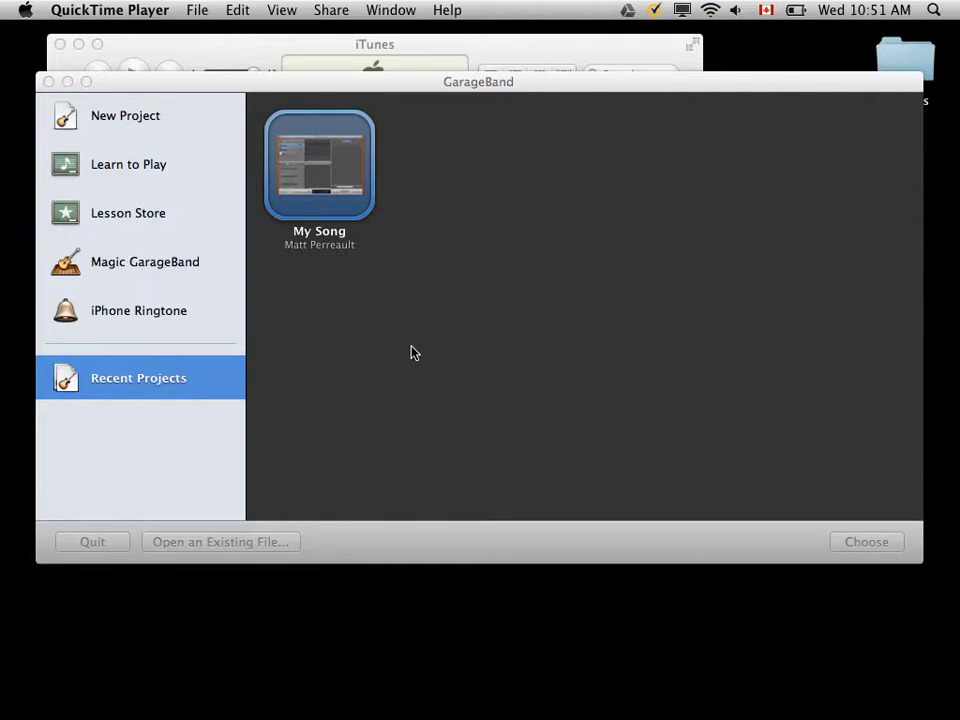
Step: Open My Song from Recent Projects, showing its Male Voice, Female Voice and Jingles tracks
double_click(336, 206)
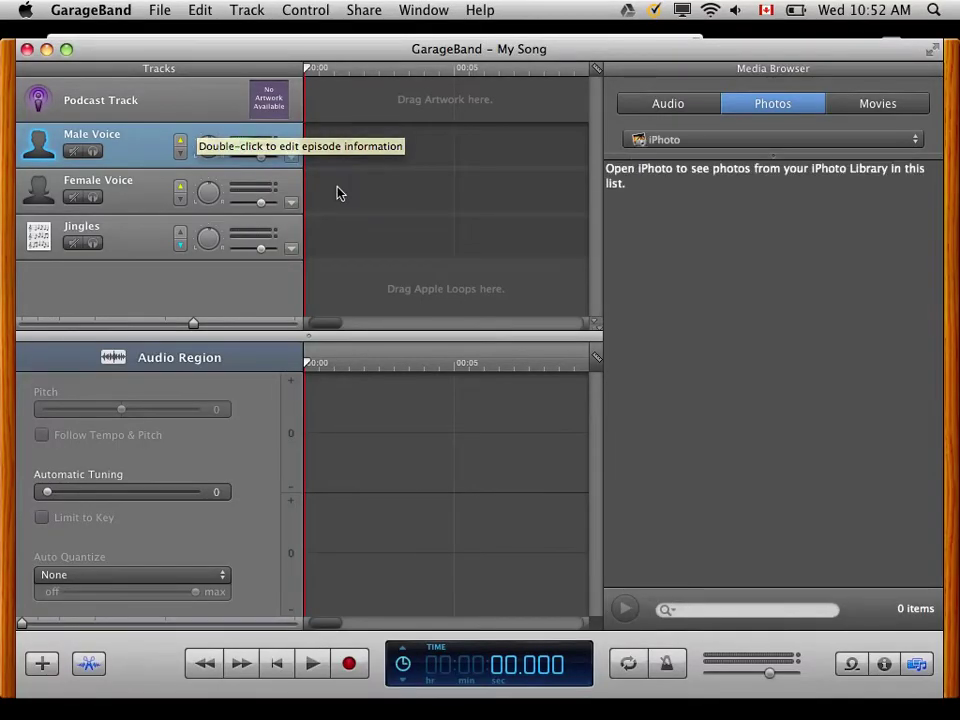
scroll(337, 193, "right", 2)
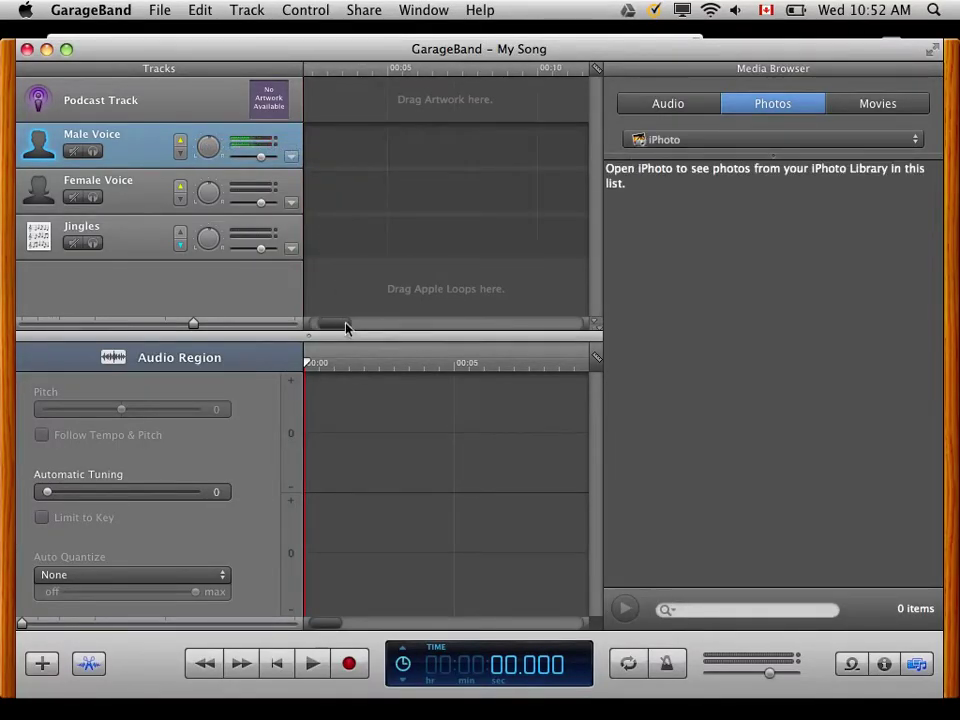
Step: Record three short voice takes back to back on the Male Voice track
scroll(330, 326, "left", 2)
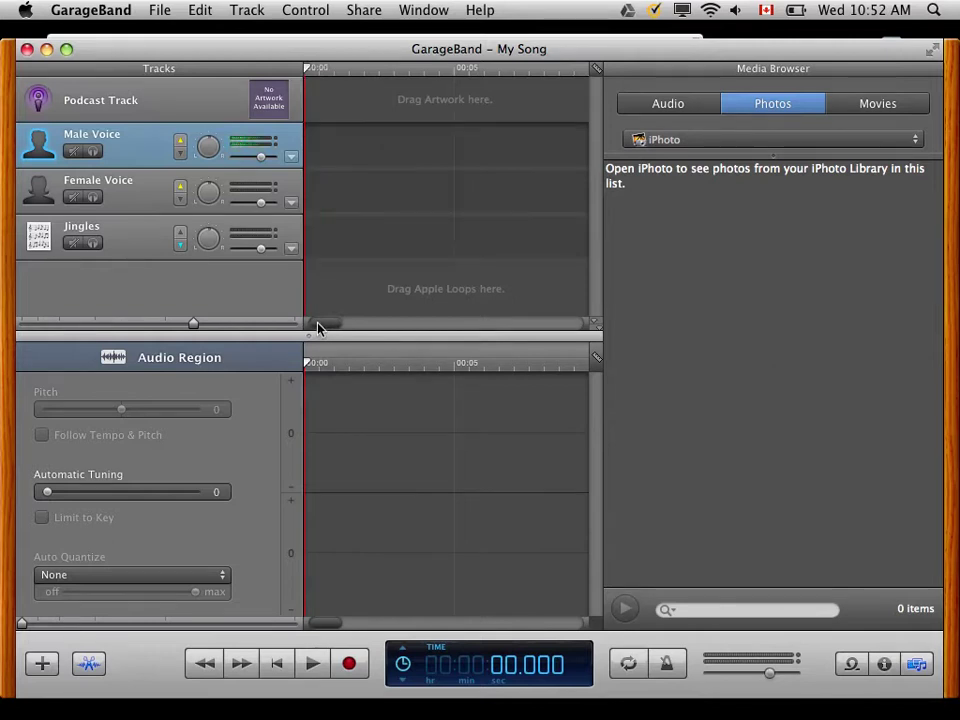
left_click(348, 665)
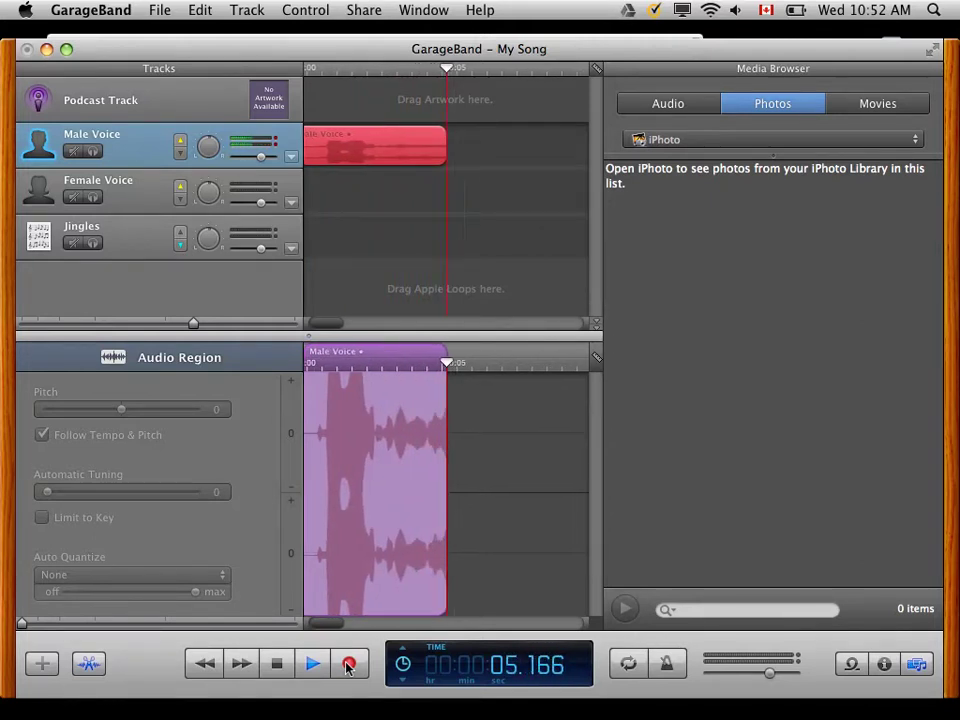
left_click(348, 665)
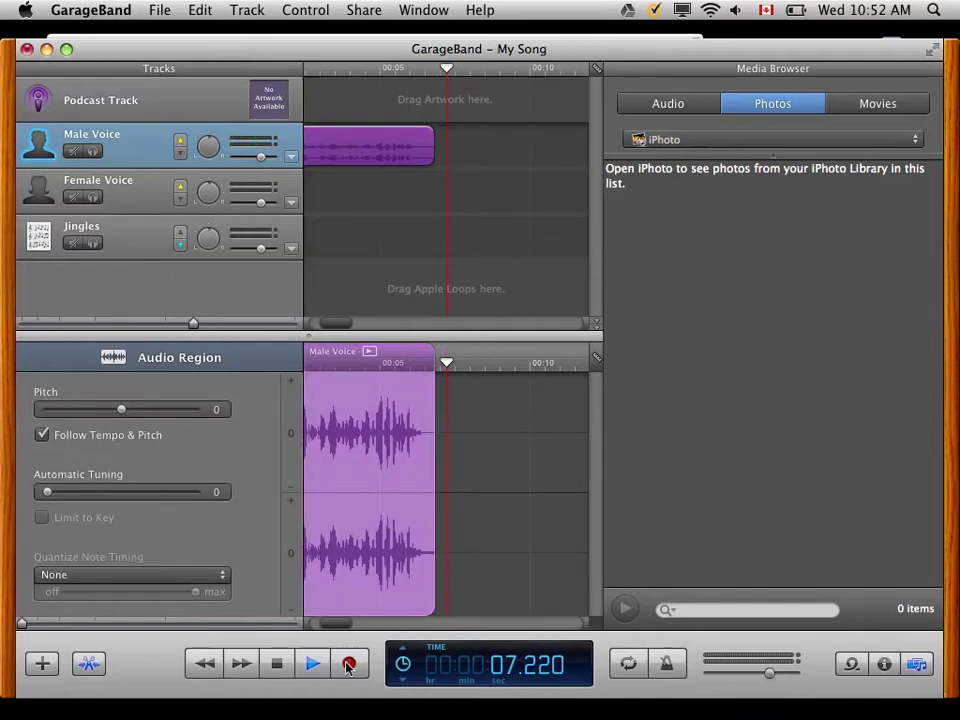
left_click(348, 665)
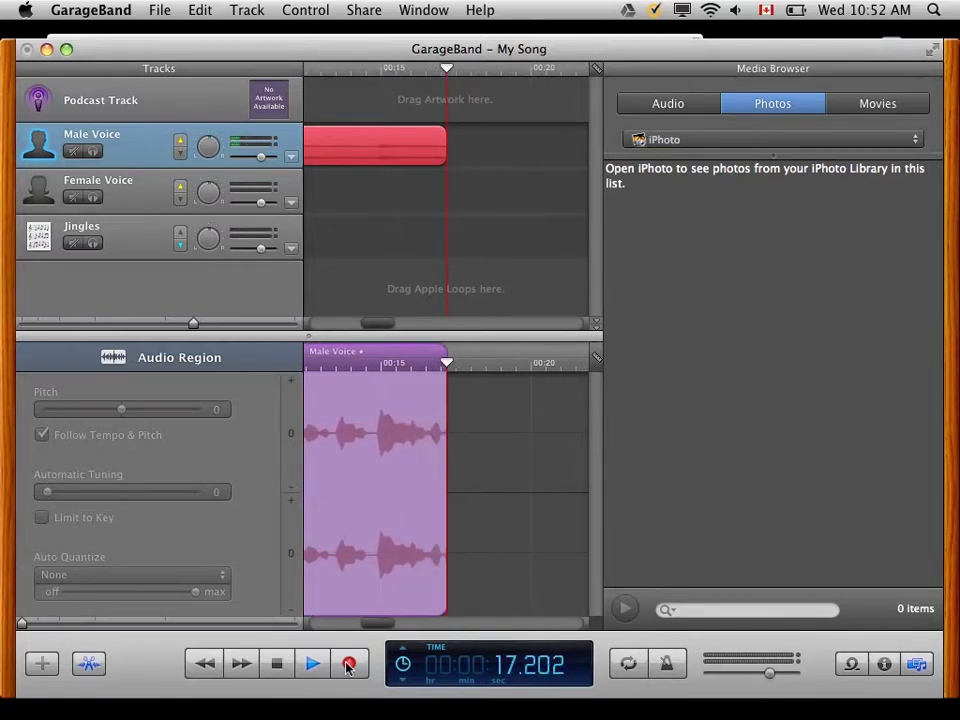
left_click(348, 665)
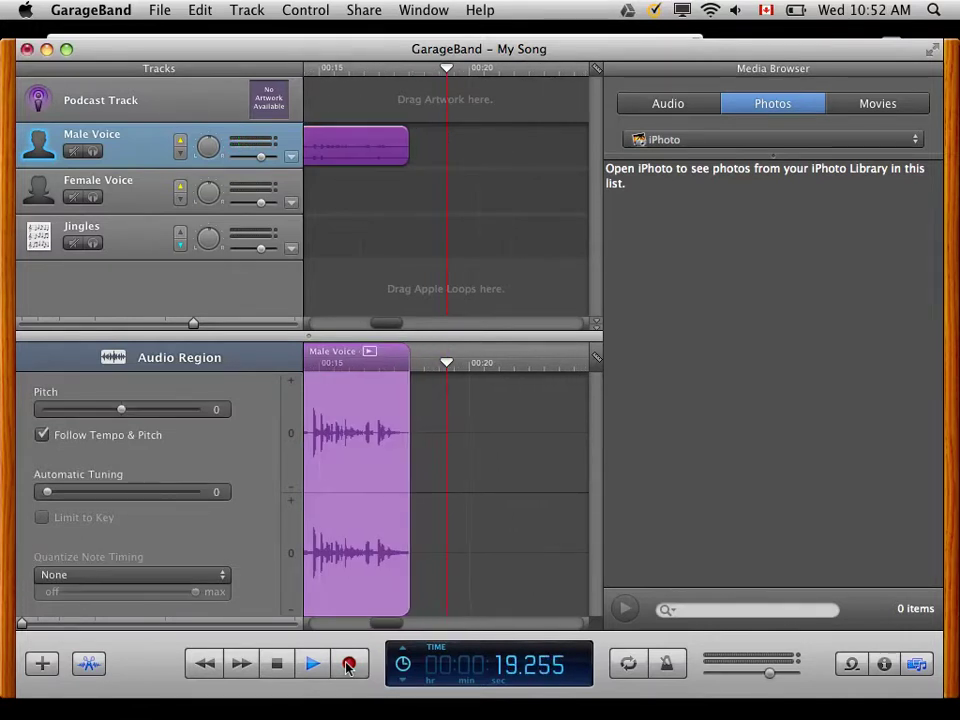
left_click(348, 665)
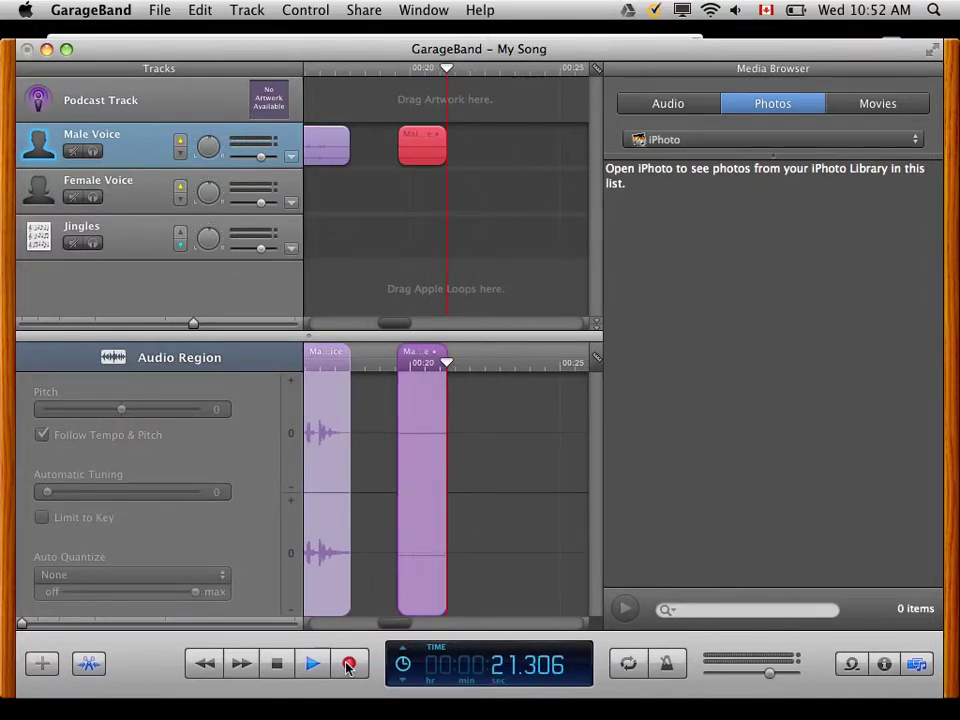
left_click(281, 664)
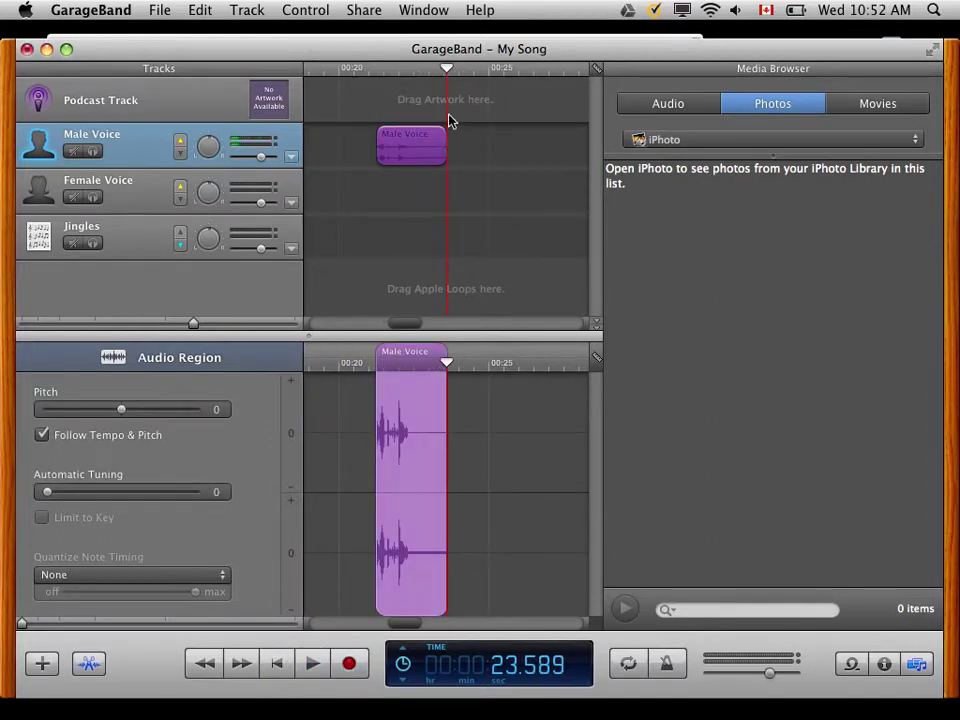
Step: Drag the playhead in the ruler back to 00:00
left_click_drag(447, 75, 306, 90)
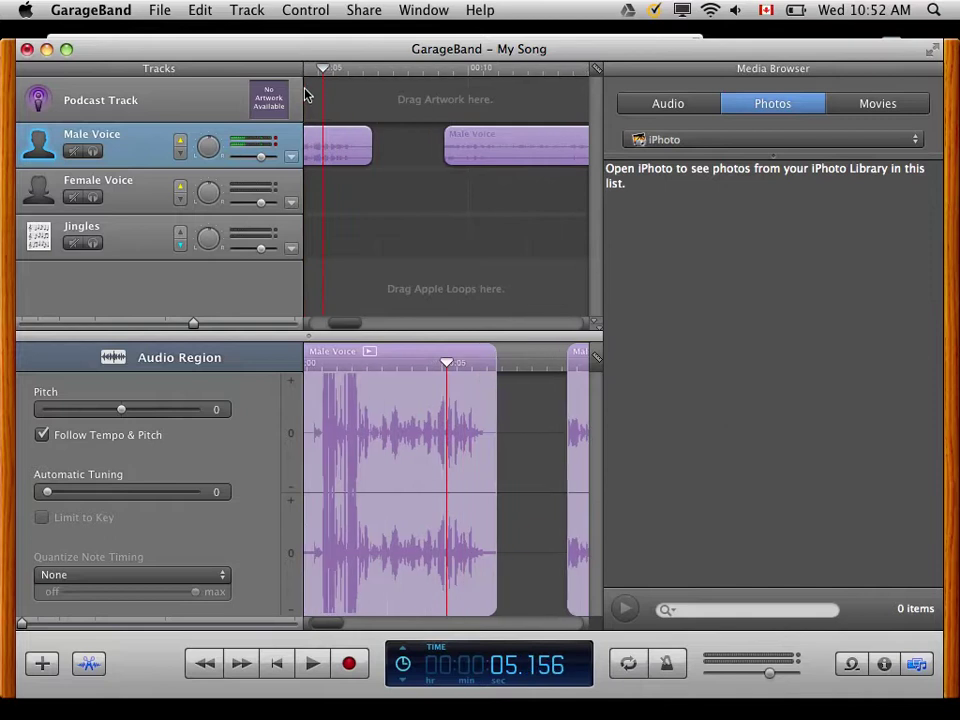
left_click_drag(306, 91, 288, 103)
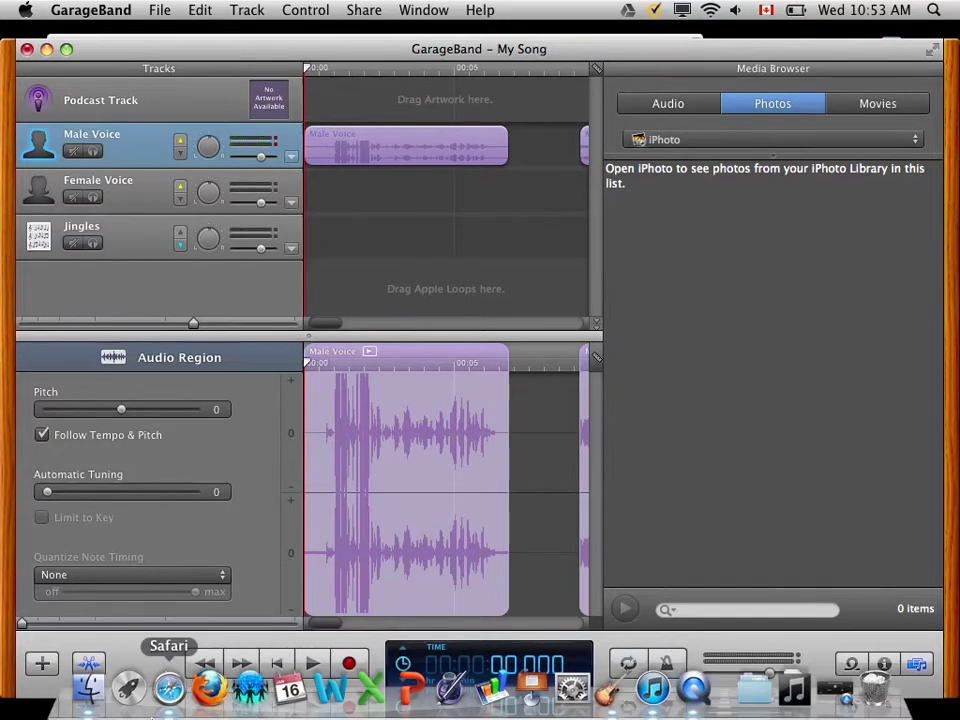
Step: Switch to Safari and load the elmwood.ca website
left_click(166, 712)
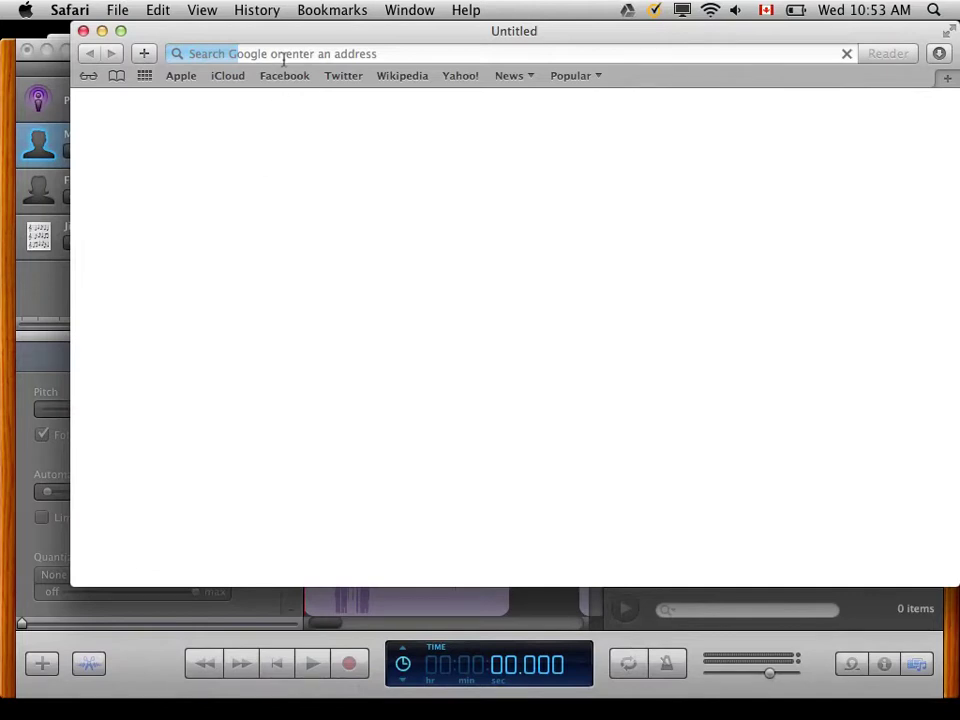
left_click(284, 56)
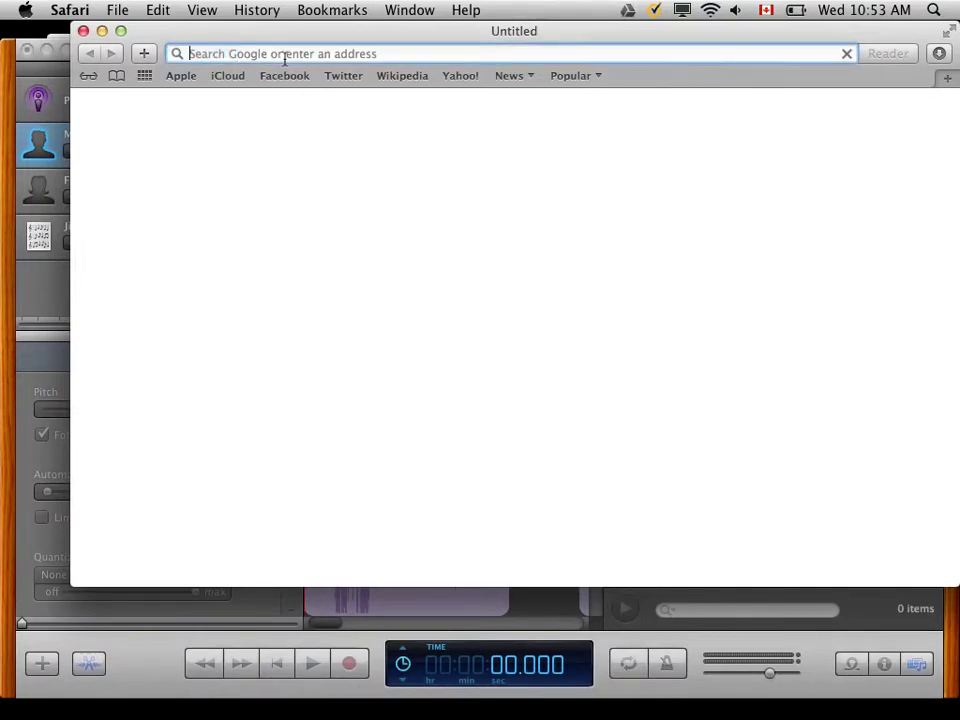
type("e")
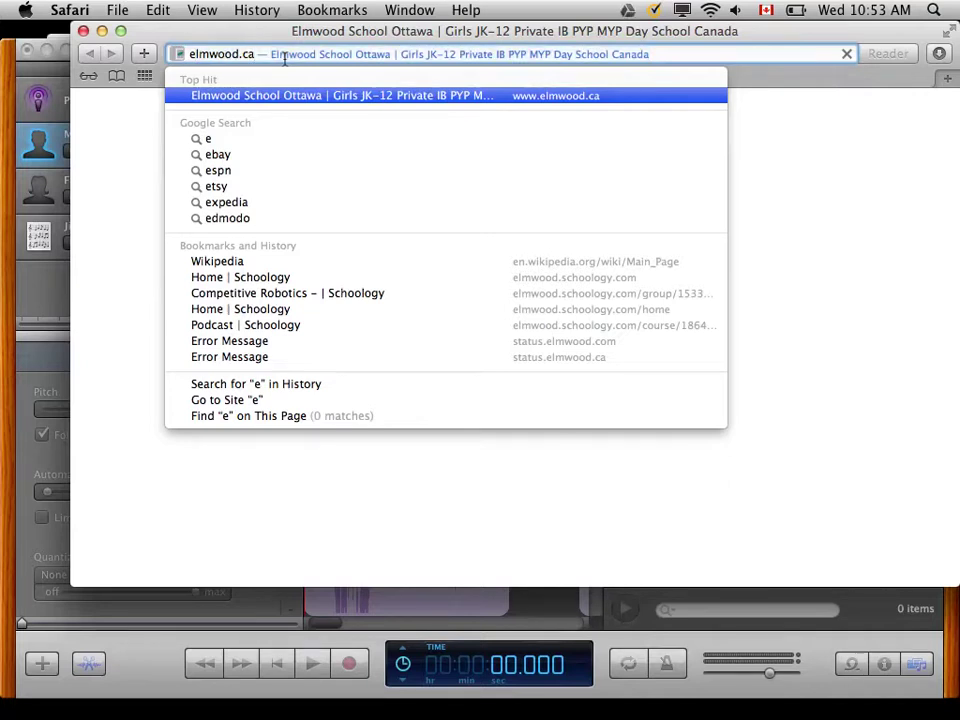
type("lmwood.ca")
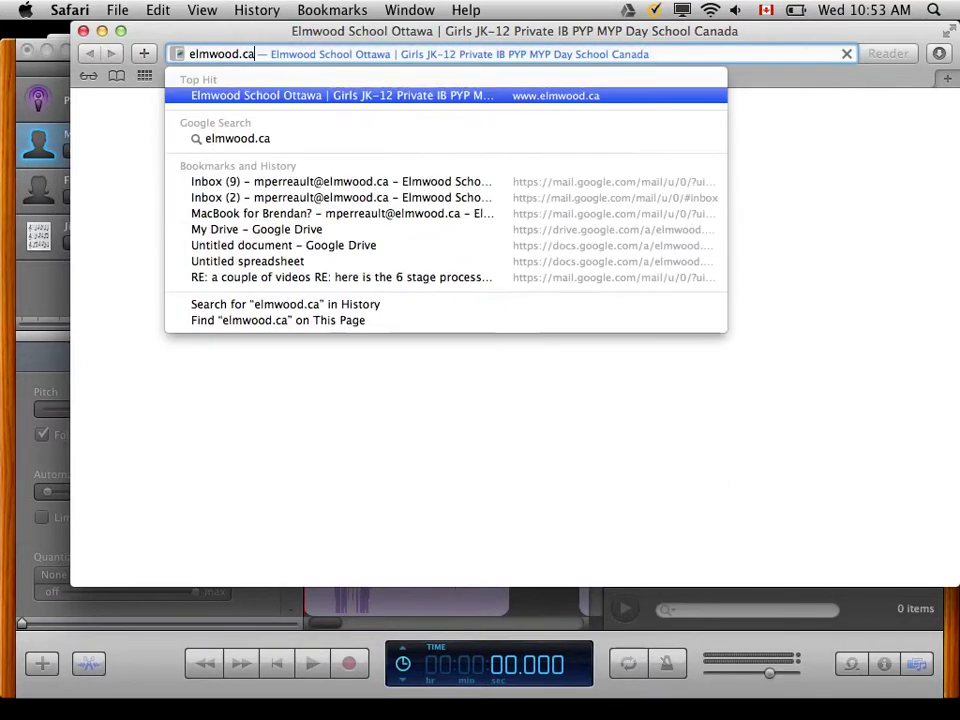
key("Return")
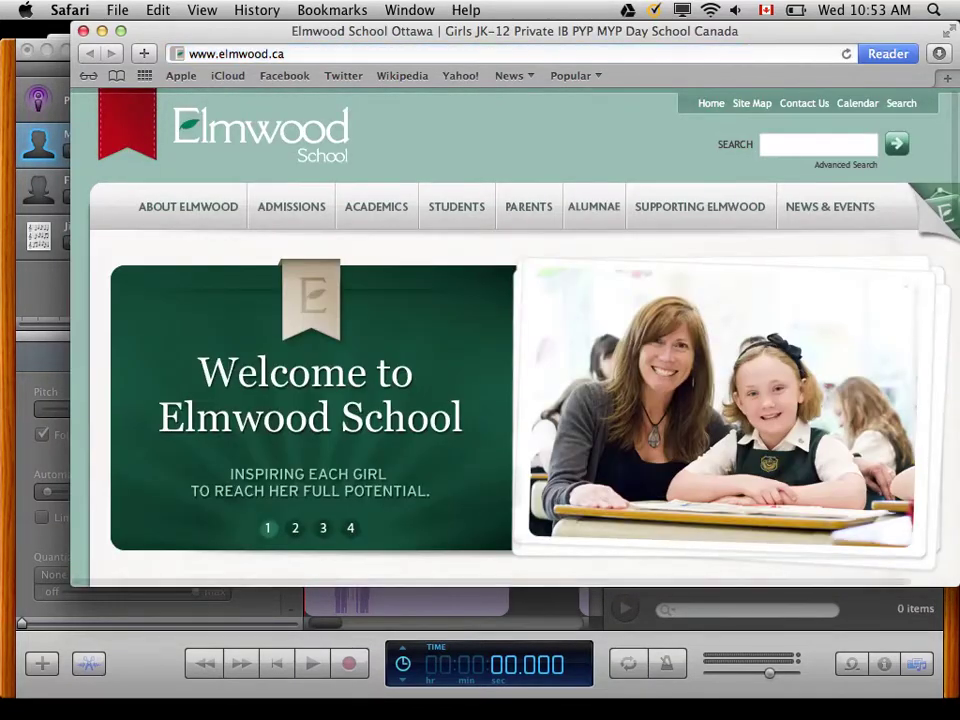
Step: Scroll down the Elmwood page and bring up the Google sign-in for Schoology
scroll(557, 272, "down", 1)
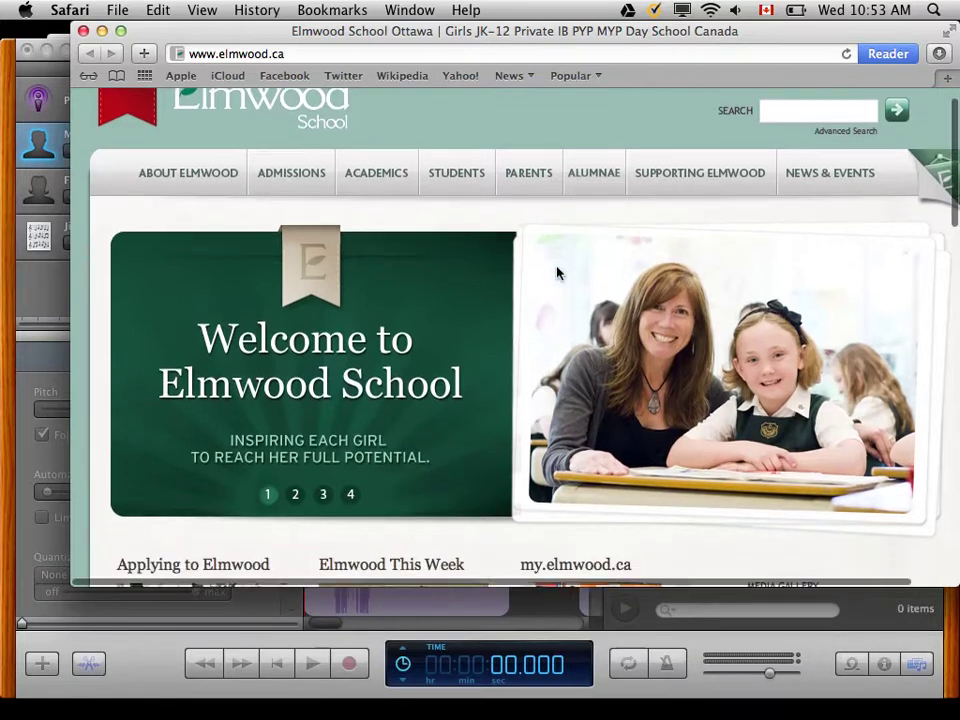
scroll(557, 273, "down", 5)
scroll(557, 272, "down", 5)
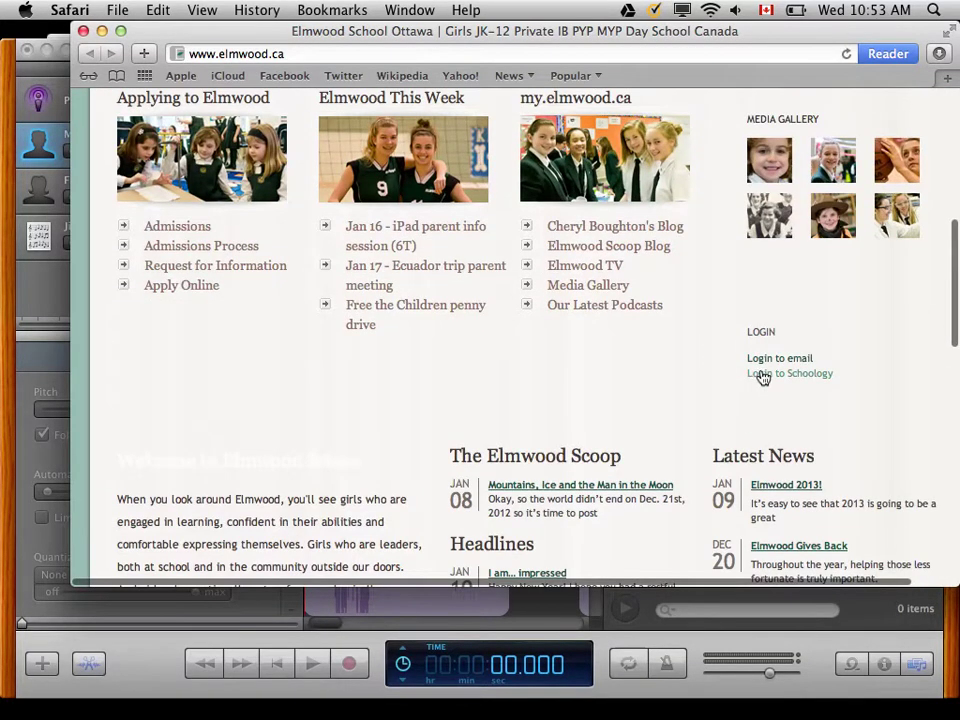
key("super+w")
key("super+shift+t")
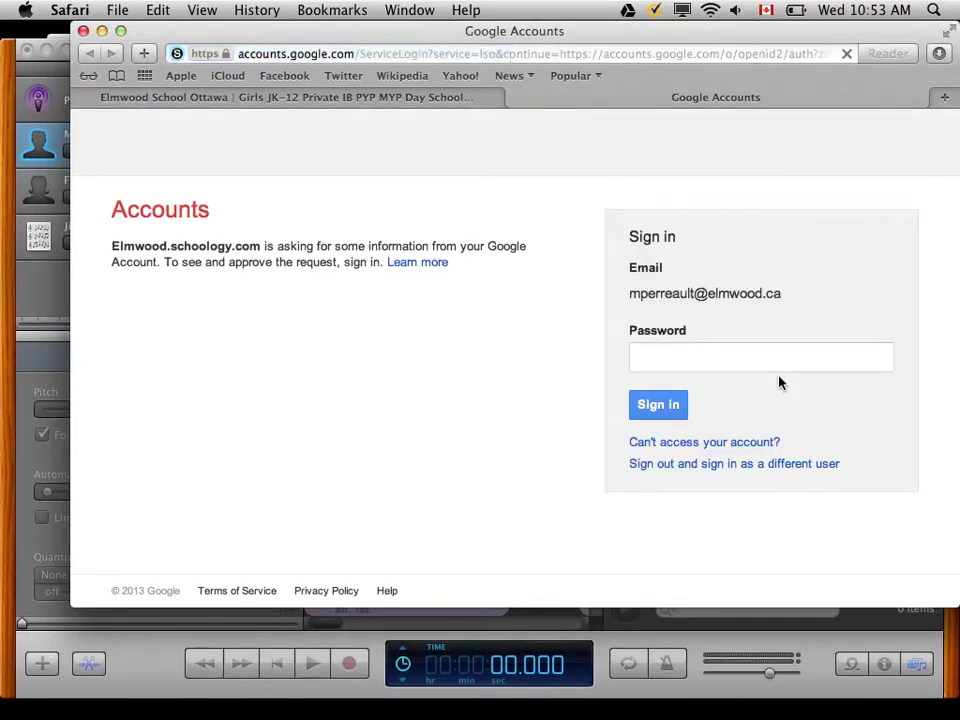
Step: Enter the Google account password and submit it to reach the Schoology home page
left_click(778, 360)
type("•")
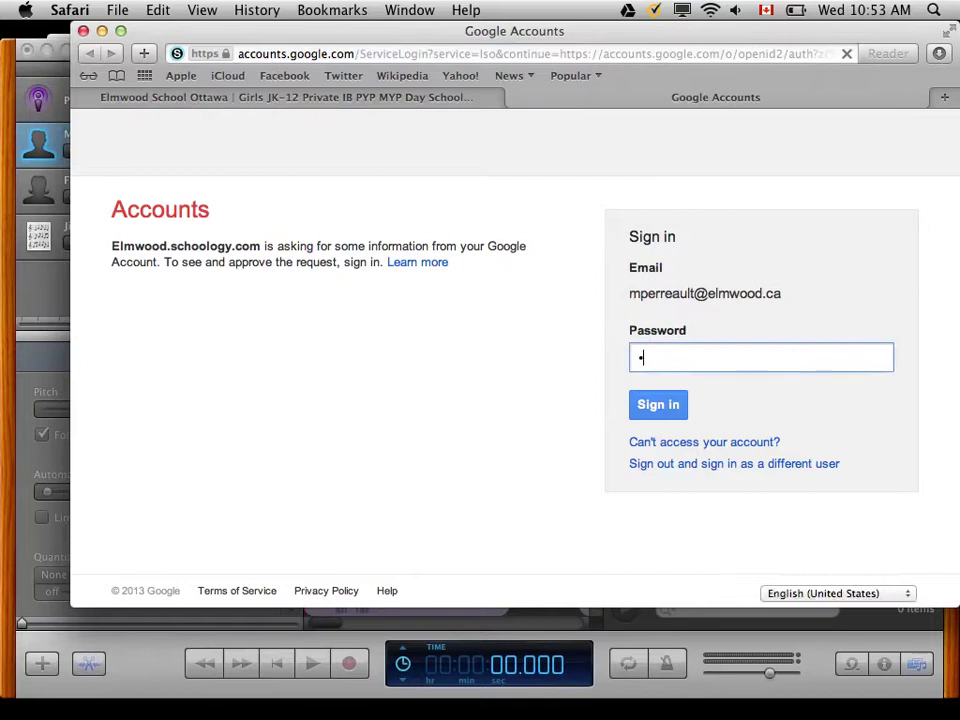
type("••••")
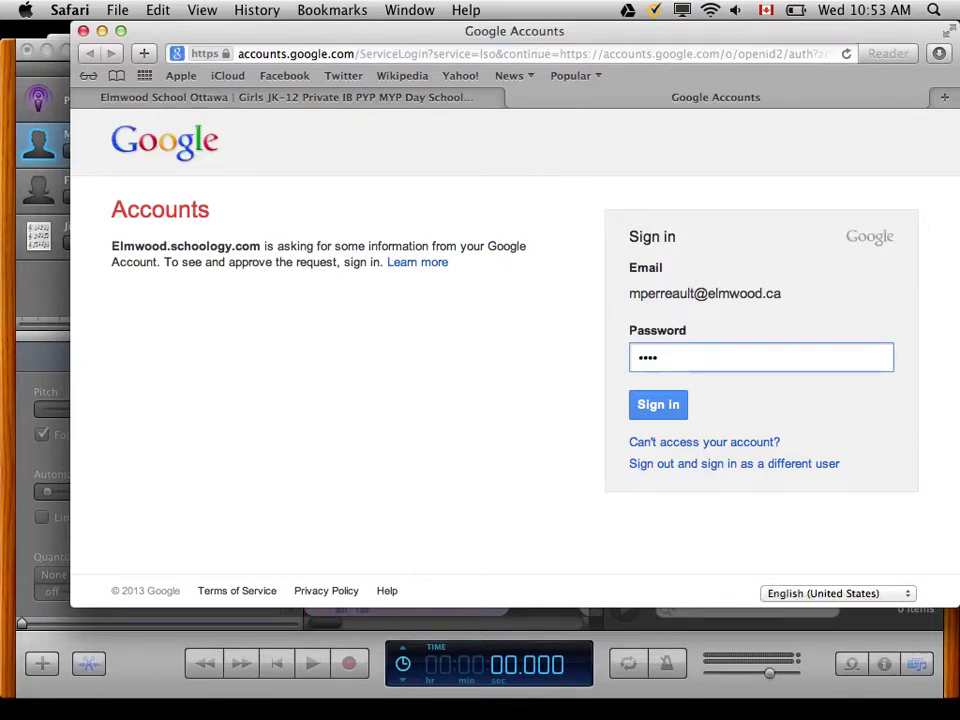
type("••••")
type("•")
key("Return")
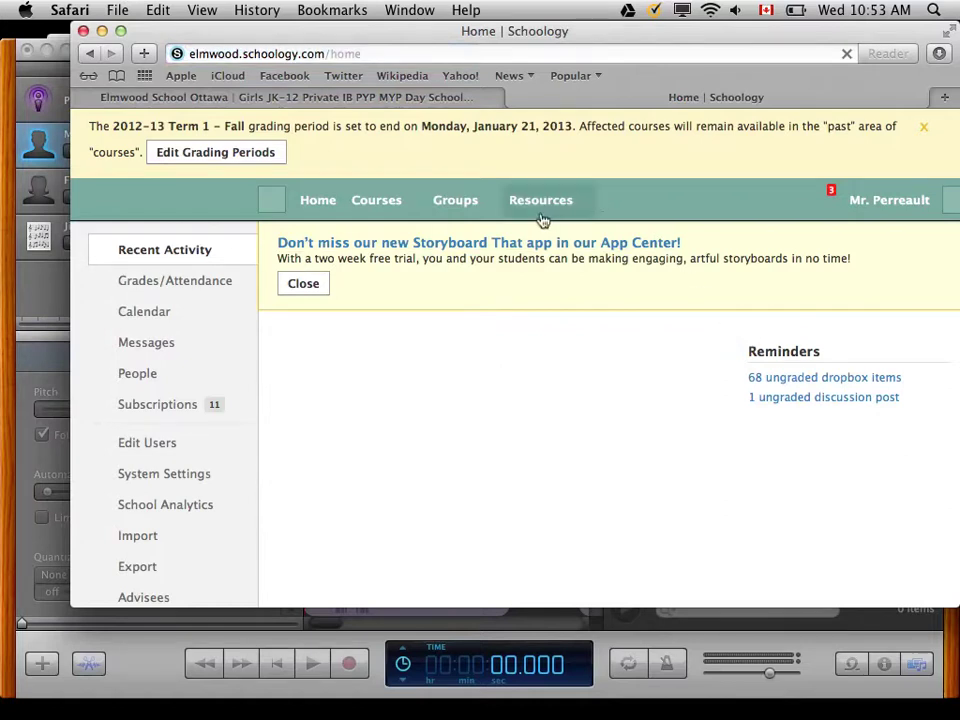
Step: Choose Grade Five: GR5 from the Schoology Courses menu
left_click(408, 206)
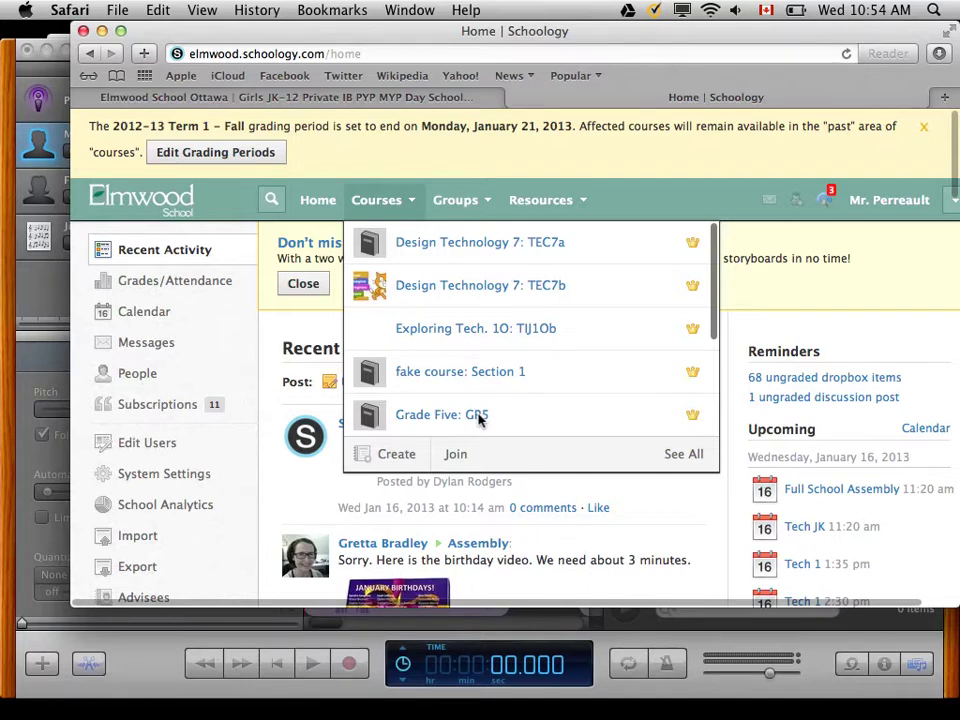
left_click(479, 420)
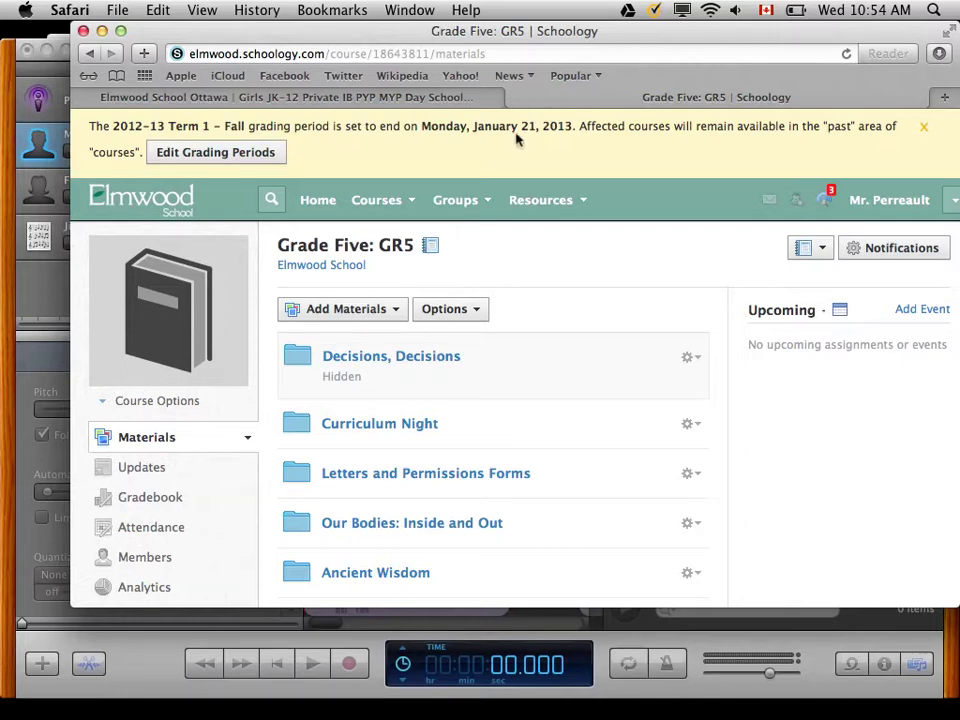
Step: Download nutrition3.m4a from Our Bodies: Inside and Out > Podcast and check its progress
left_click(395, 525)
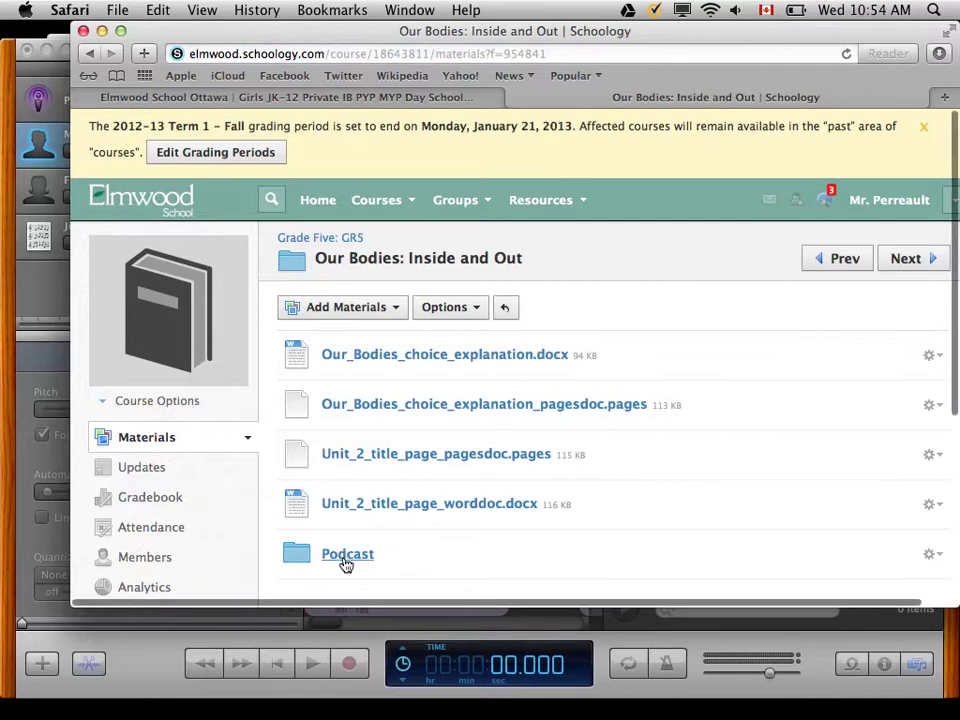
left_click(346, 557)
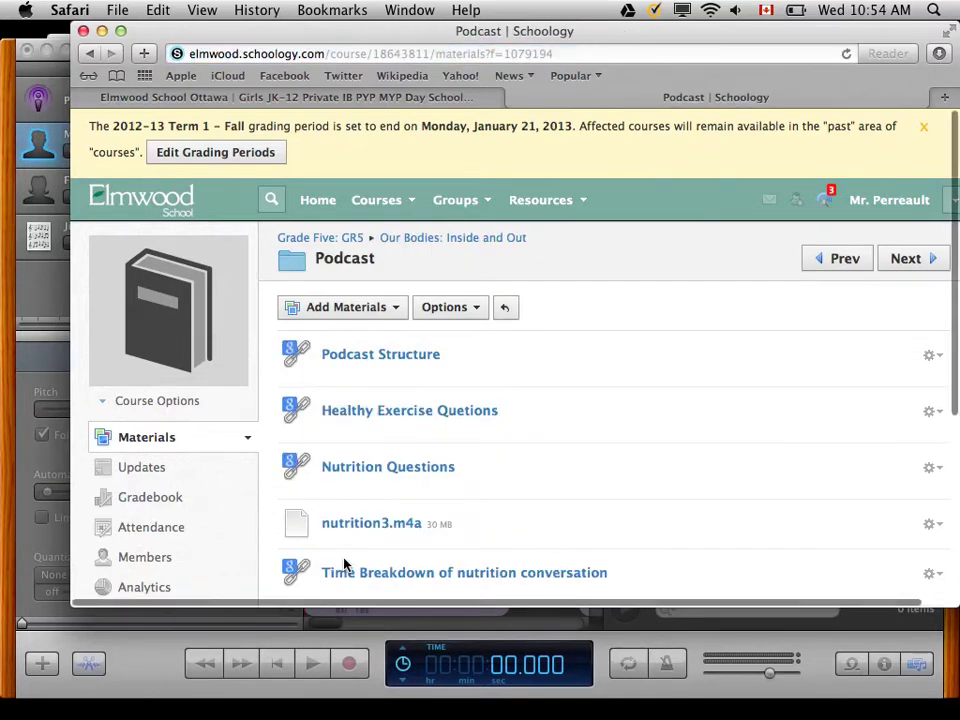
scroll(343, 563, "down", 5)
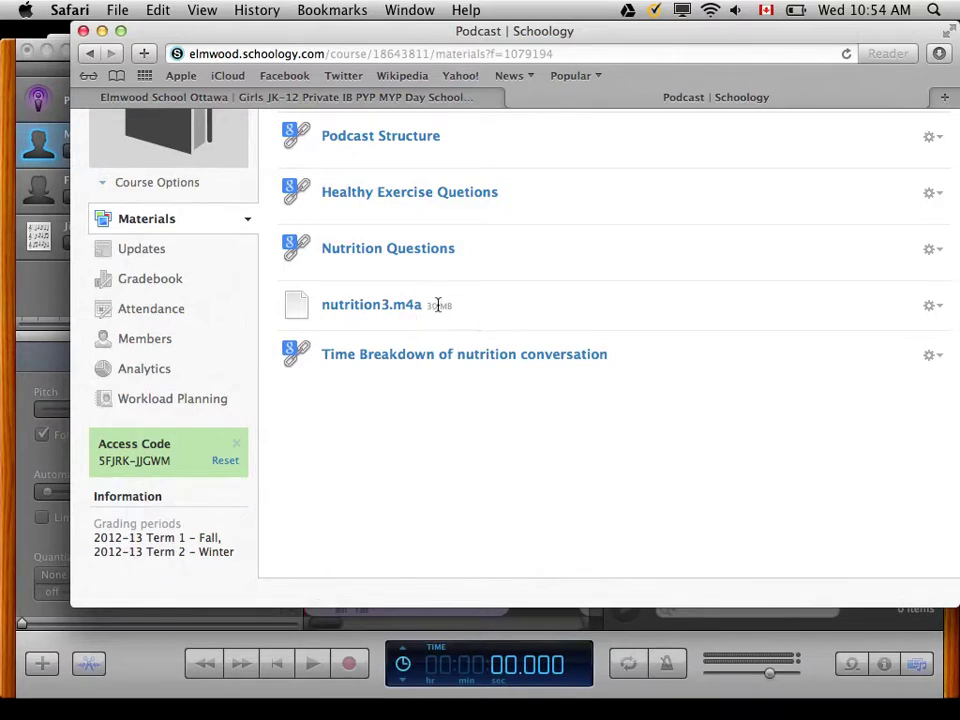
left_click(406, 313)
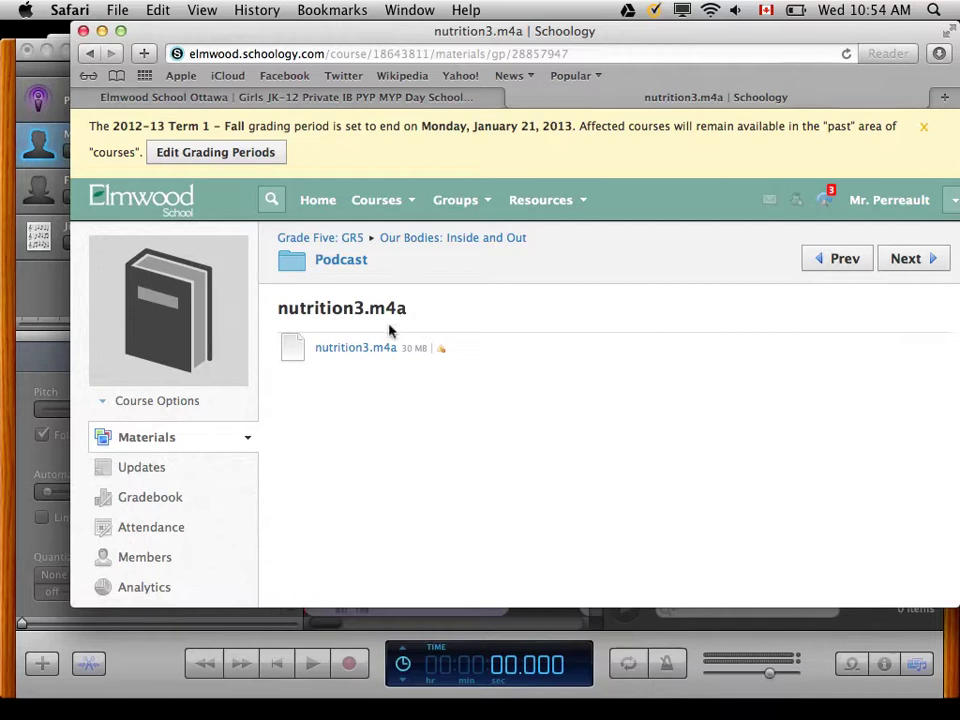
left_click(381, 349)
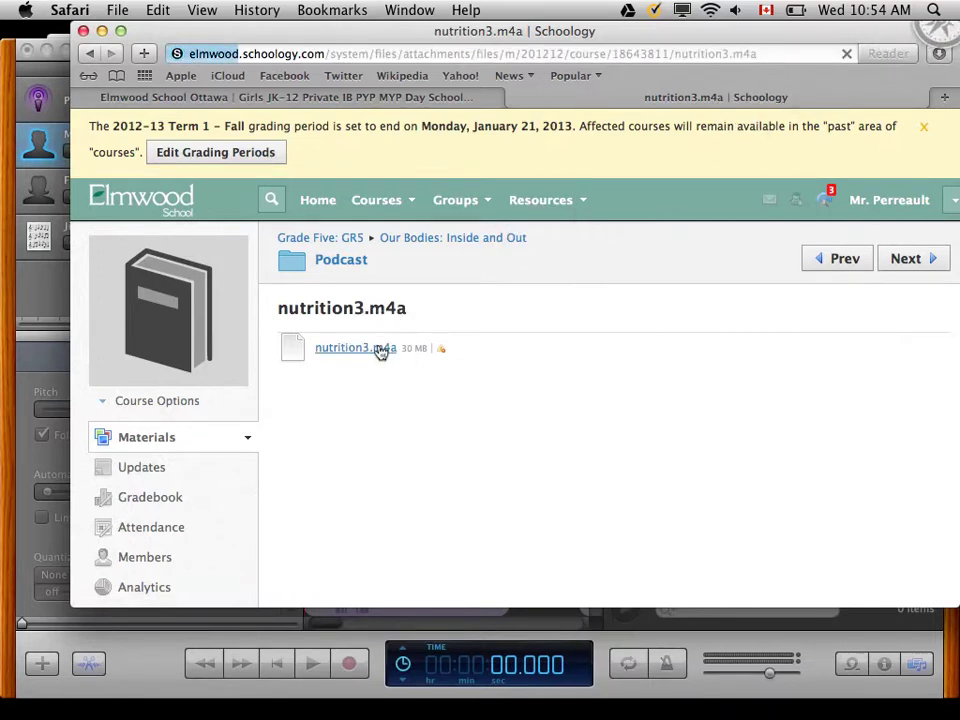
left_click(940, 58)
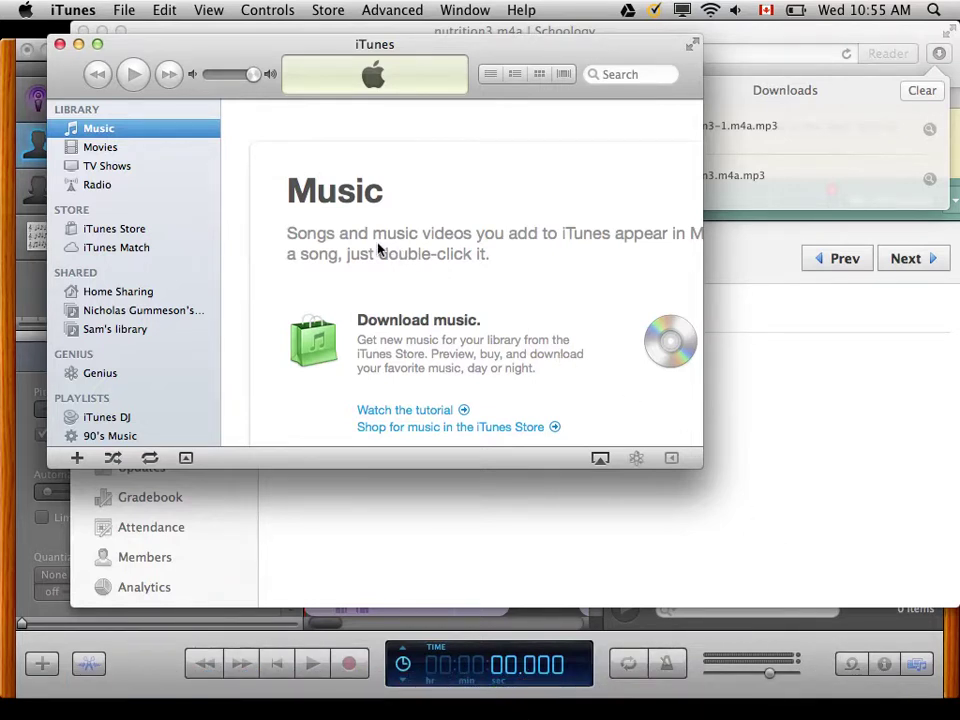
Step: Back in GarageBand, create a Real Instrument track, No Effects, below Jingles
left_click(13, 160)
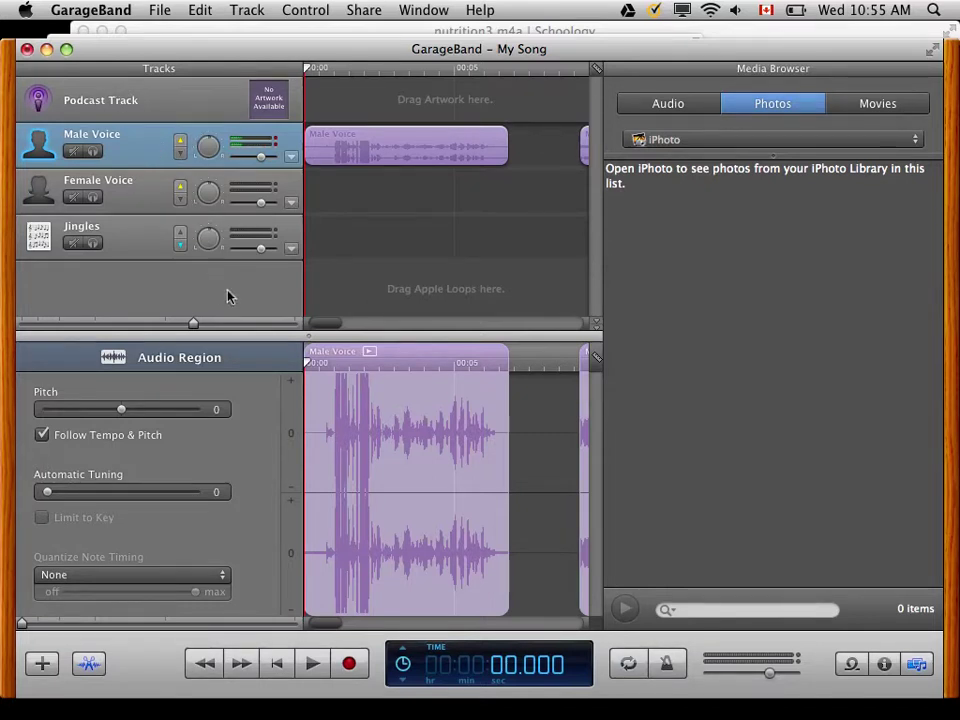
left_click(30, 668)
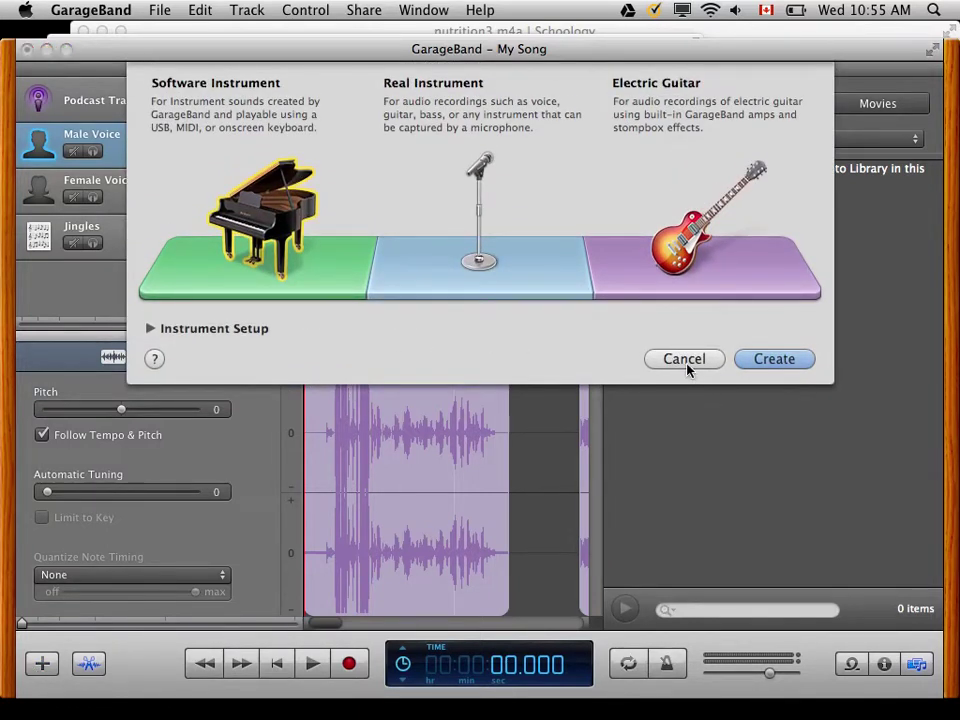
left_click(551, 292)
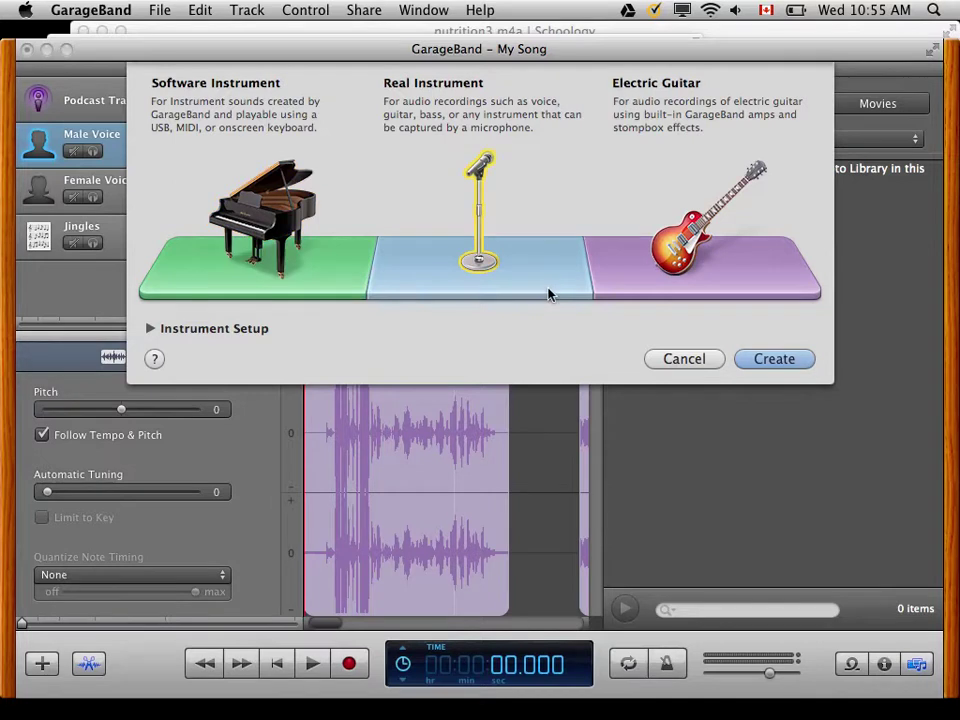
left_click(757, 360)
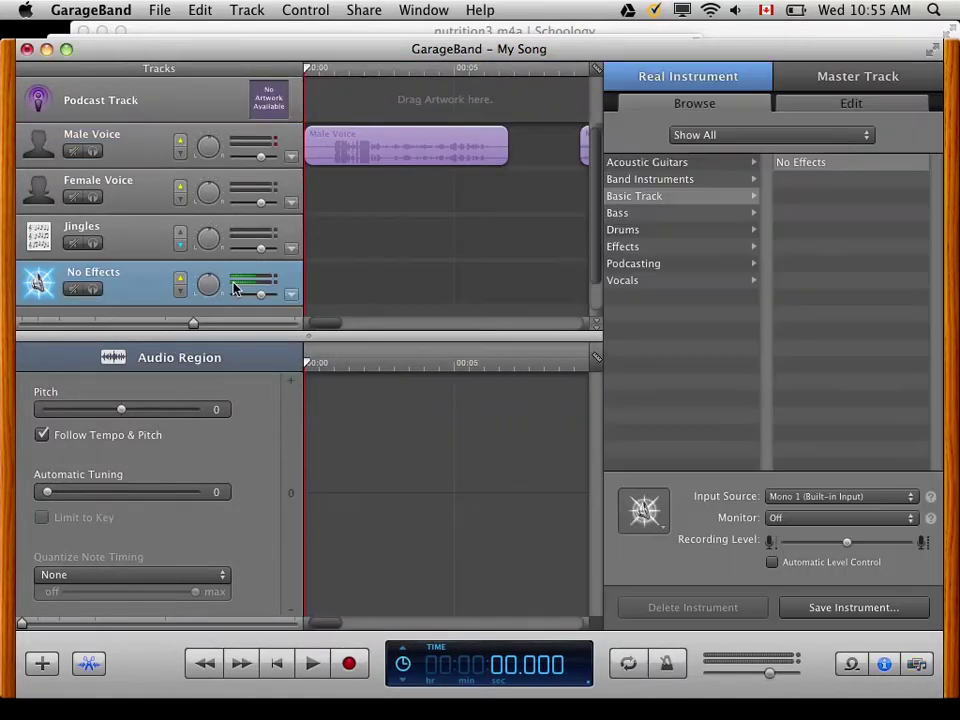
Step: Drag nutrition3-1.m4a.mp3 from the Downloads stack onto the No Effects track
left_click(161, 12)
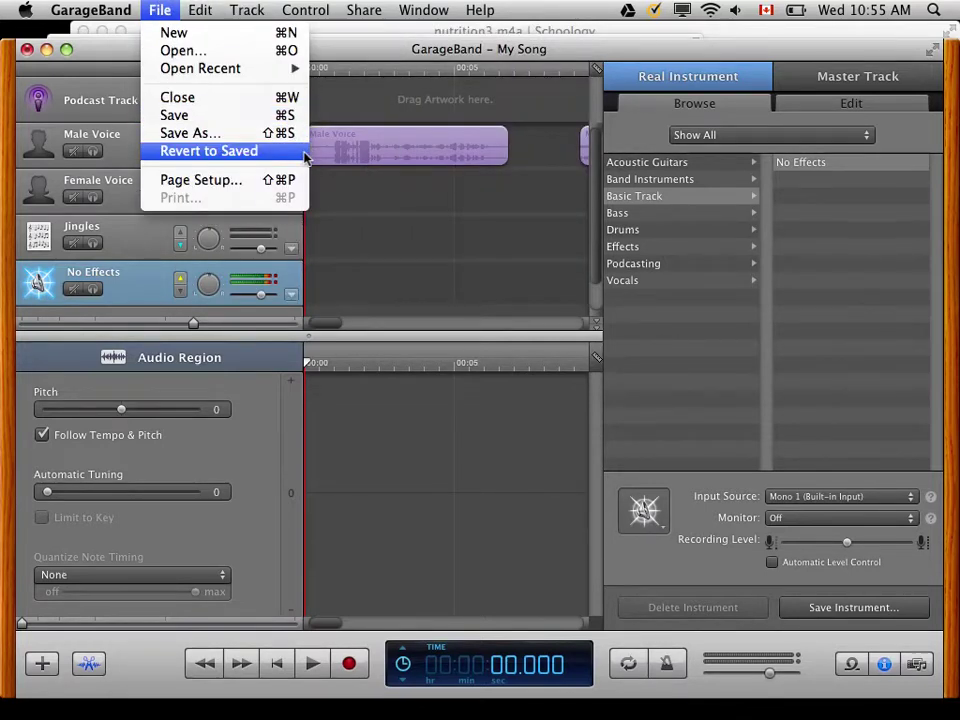
left_click(360, 260)
mouse_move(794, 712)
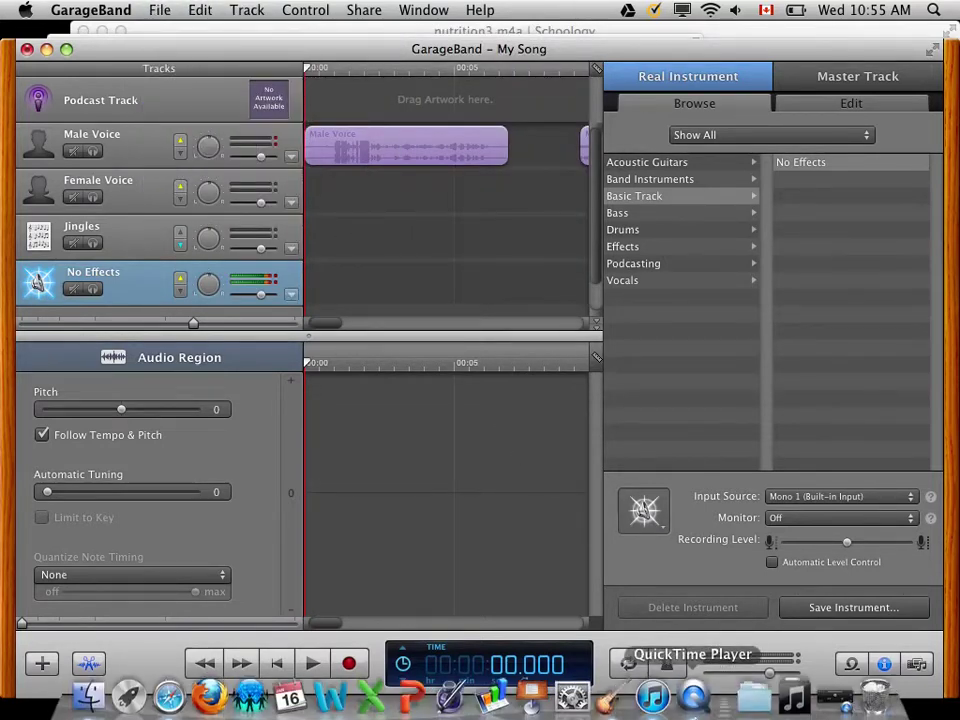
left_click(794, 686)
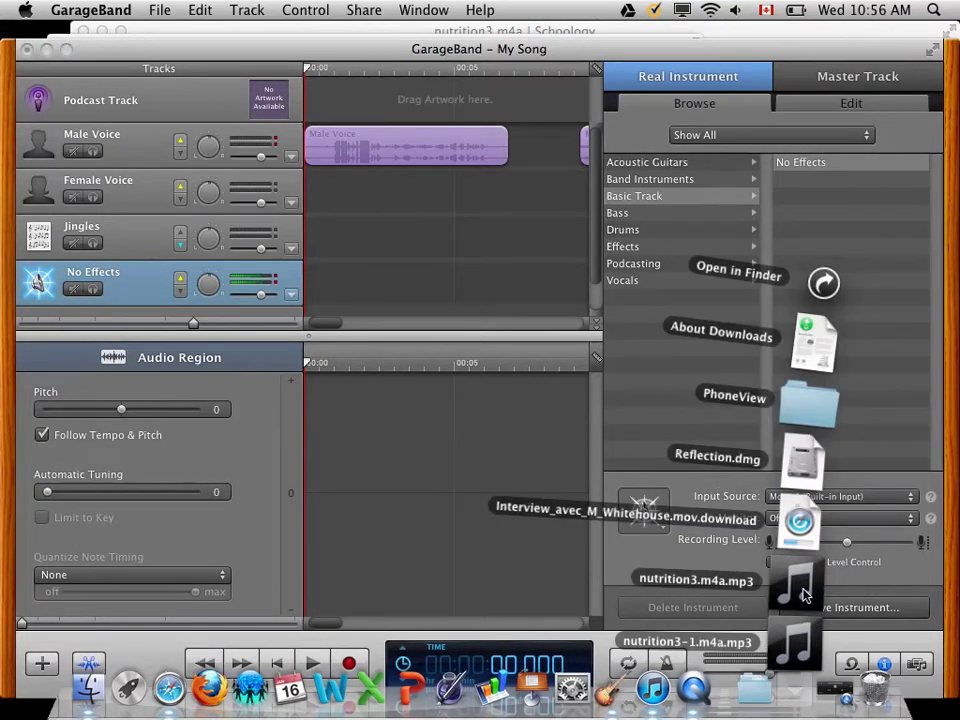
left_click_drag(810, 652, 535, 357)
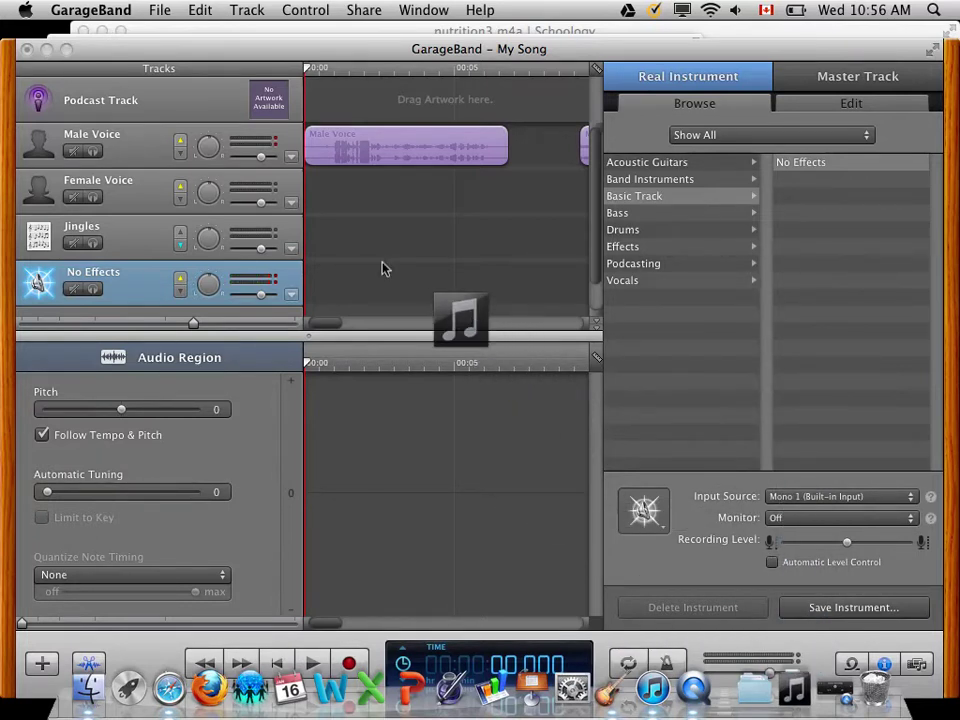
mouse_move(535, 357)
left_mouse_down()
mouse_move(312, 277)
mouse_move(307, 292)
left_mouse_up()
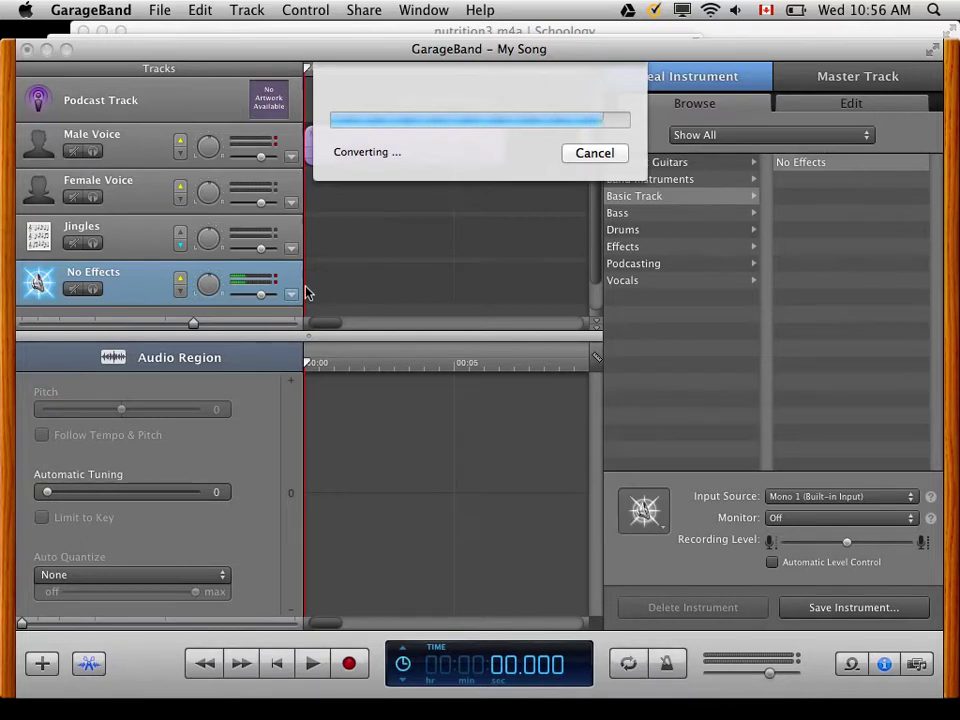
Step: Raise the system volume two notches and play back the imported interview
key("XF86AudioRaiseVolume")
key("XF86AudioRaiseVolume")
key("XF86AudioRaiseVolume")
key("XF86AudioRaiseVolume")
key("XF86AudioRaiseVolume")
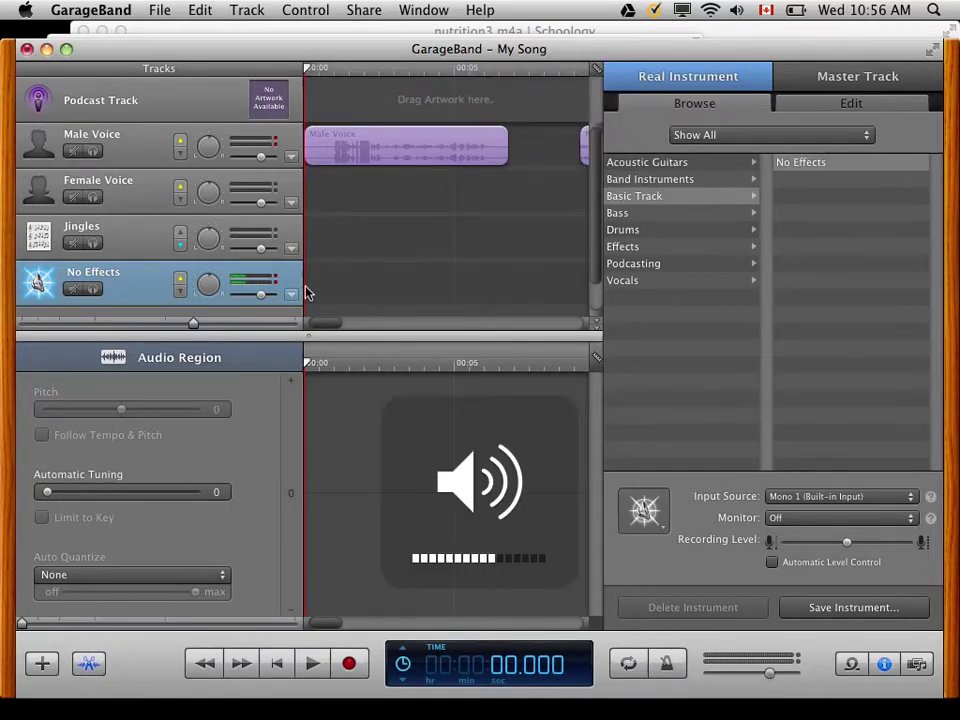
key("XF86AudioRaiseVolume")
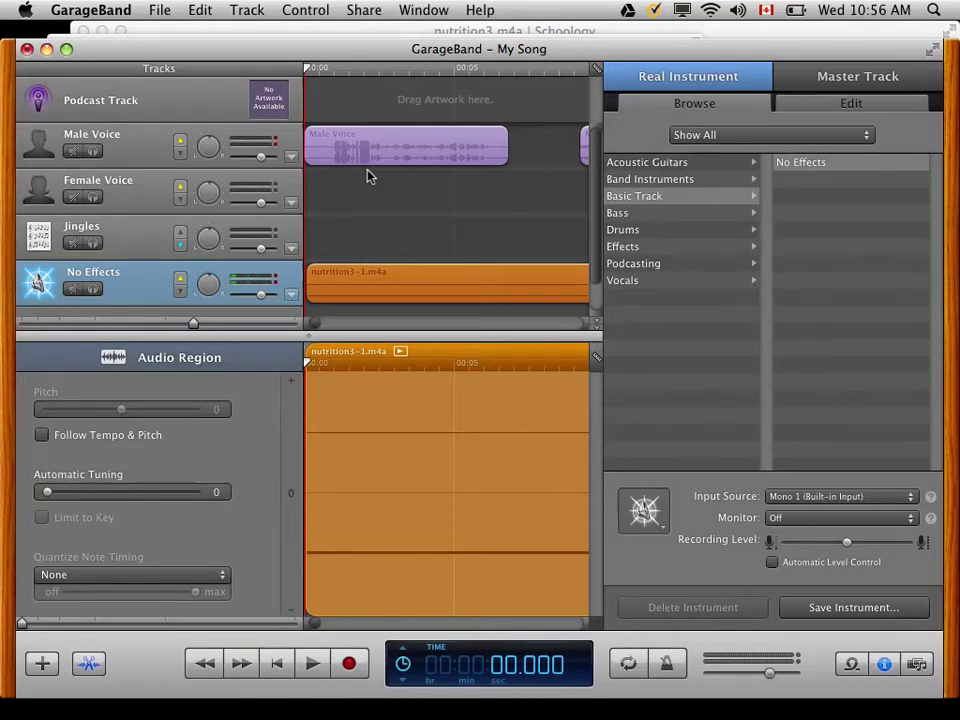
key("space")
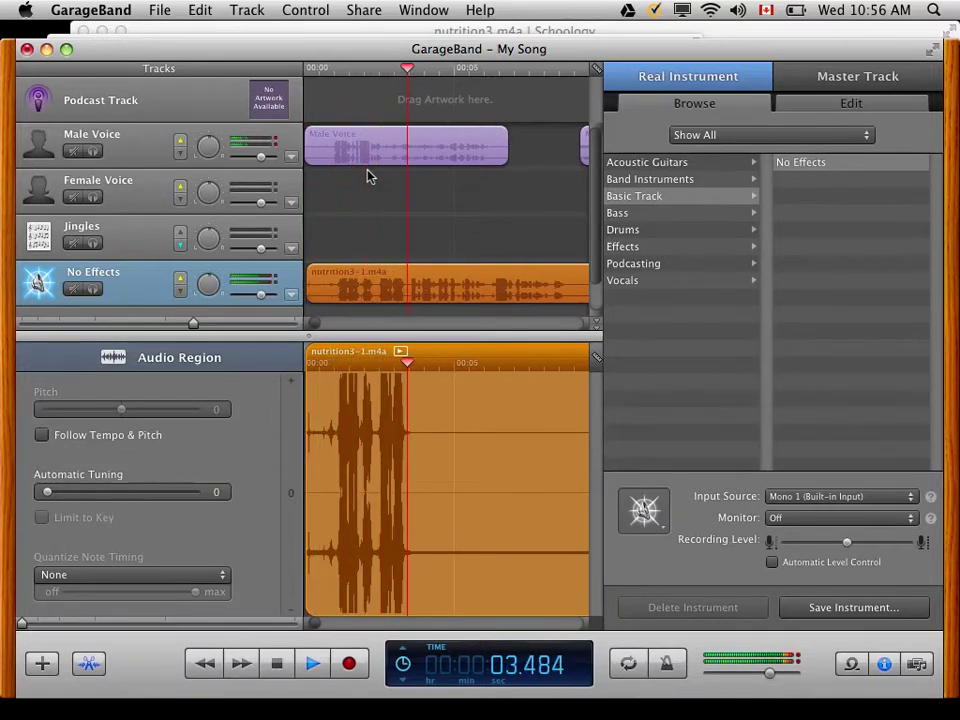
key("space")
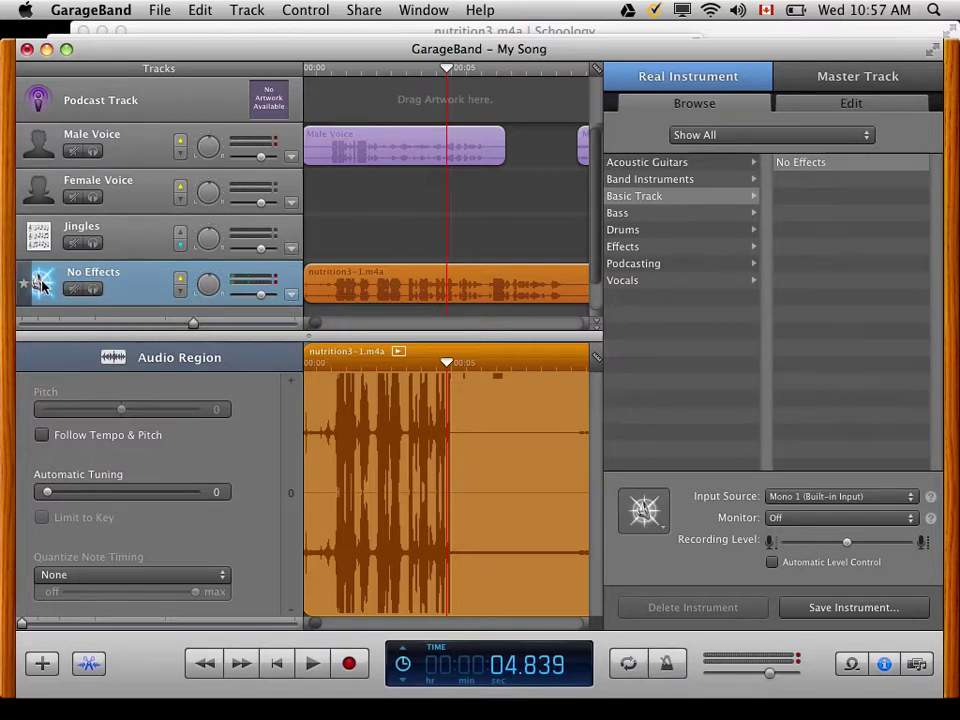
mouse_move(72, 289)
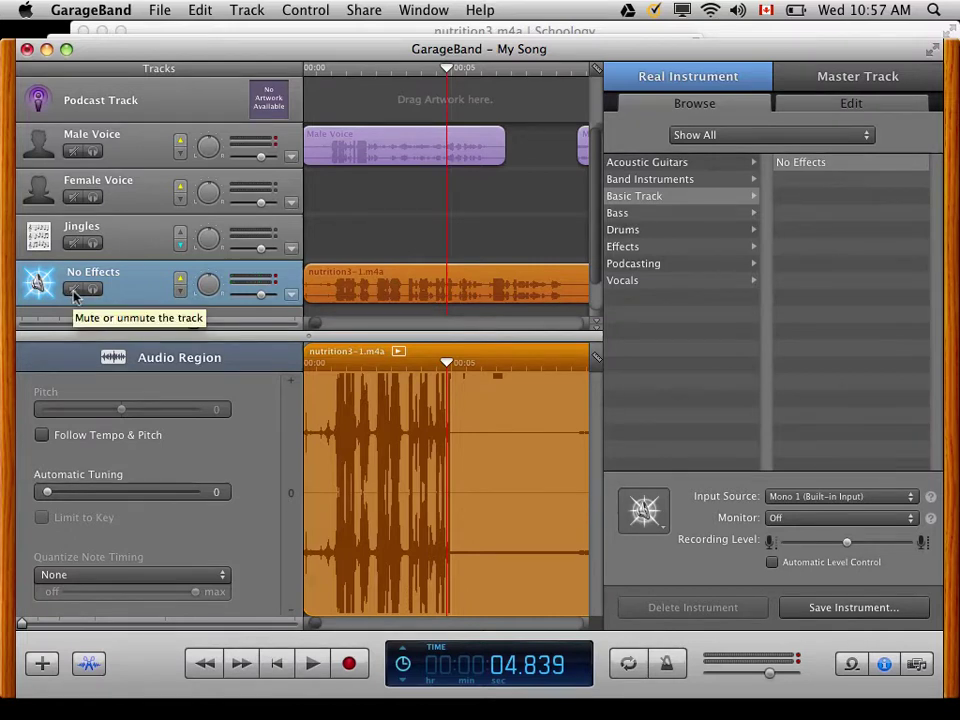
Step: Mute the No Effects interview track and play the host's question from the song's start
left_click(73, 291)
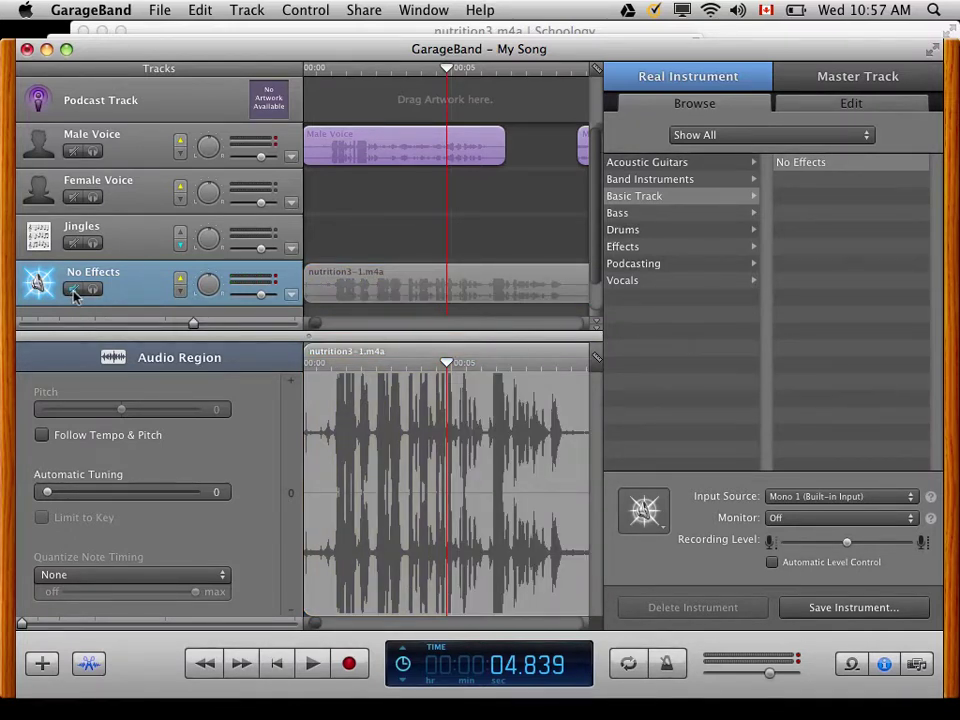
left_click(308, 70)
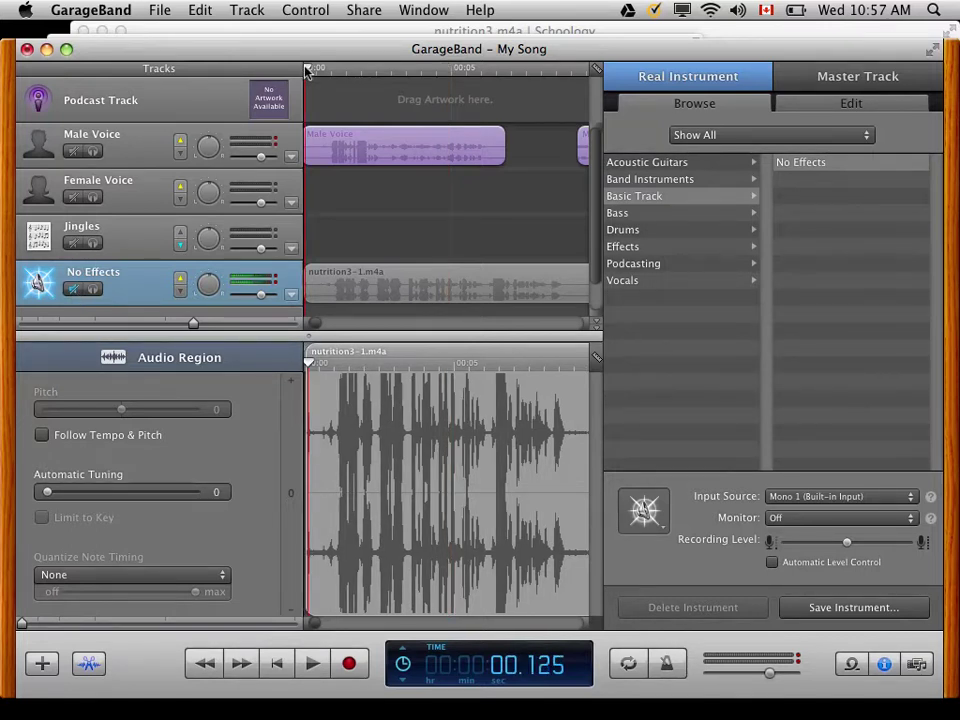
key("space")
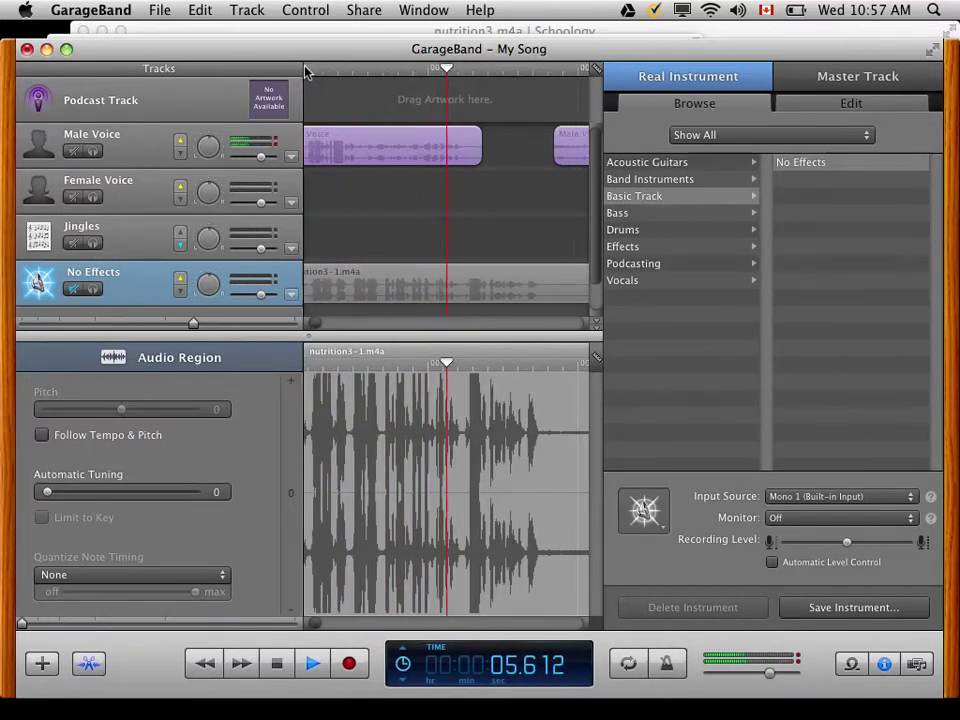
key("space")
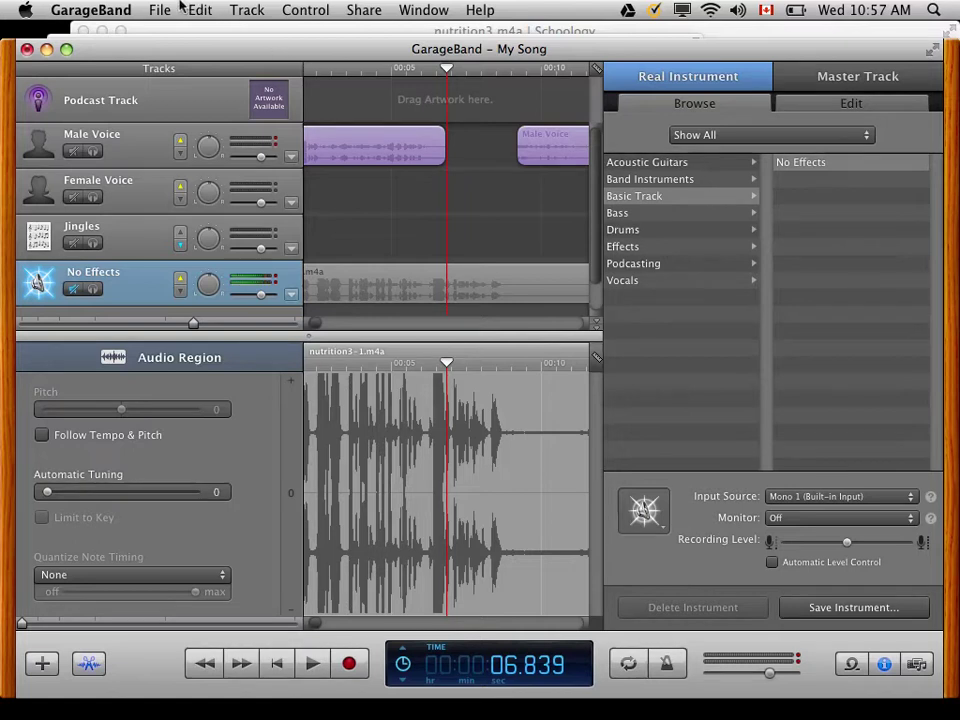
Step: Mute the Male Voice track, unmute No Effects, and play the interview on its own
left_click(72, 152)
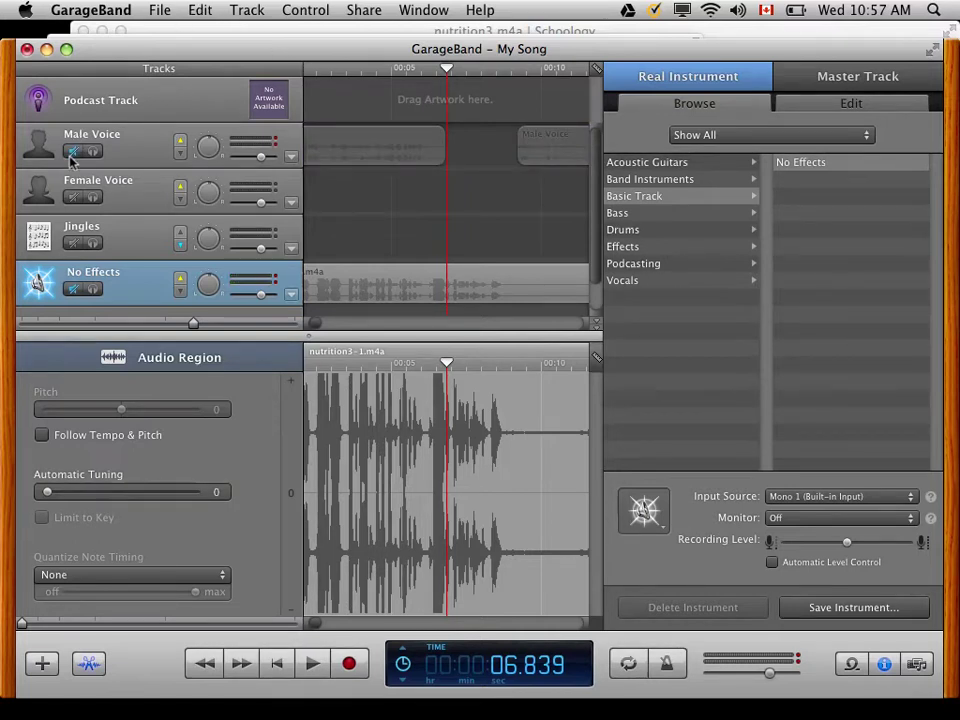
left_click(72, 290)
key("space")
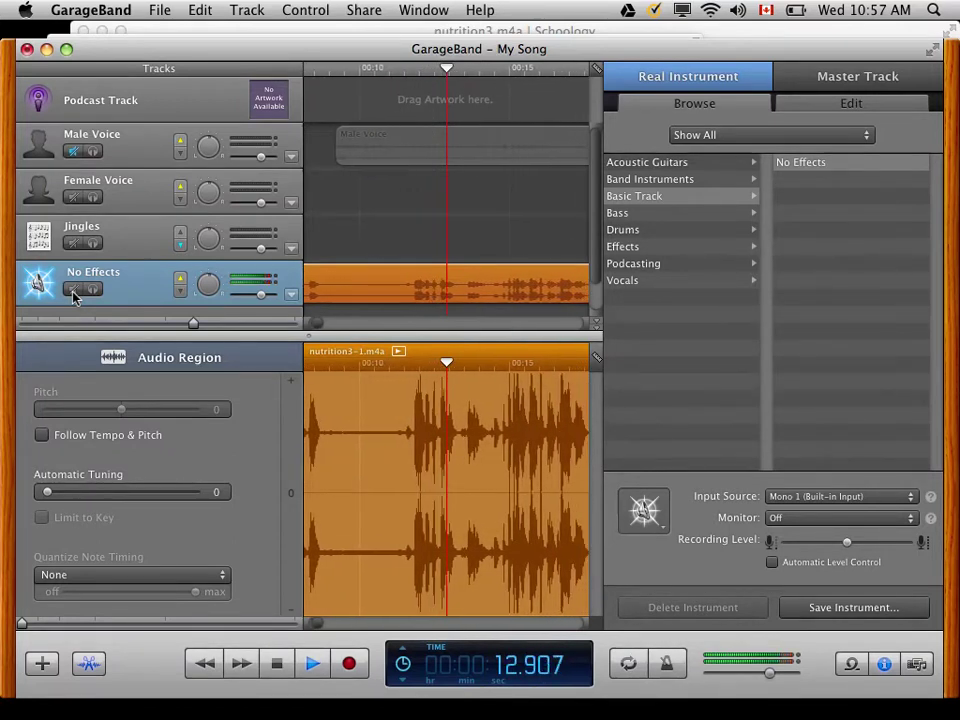
key("space")
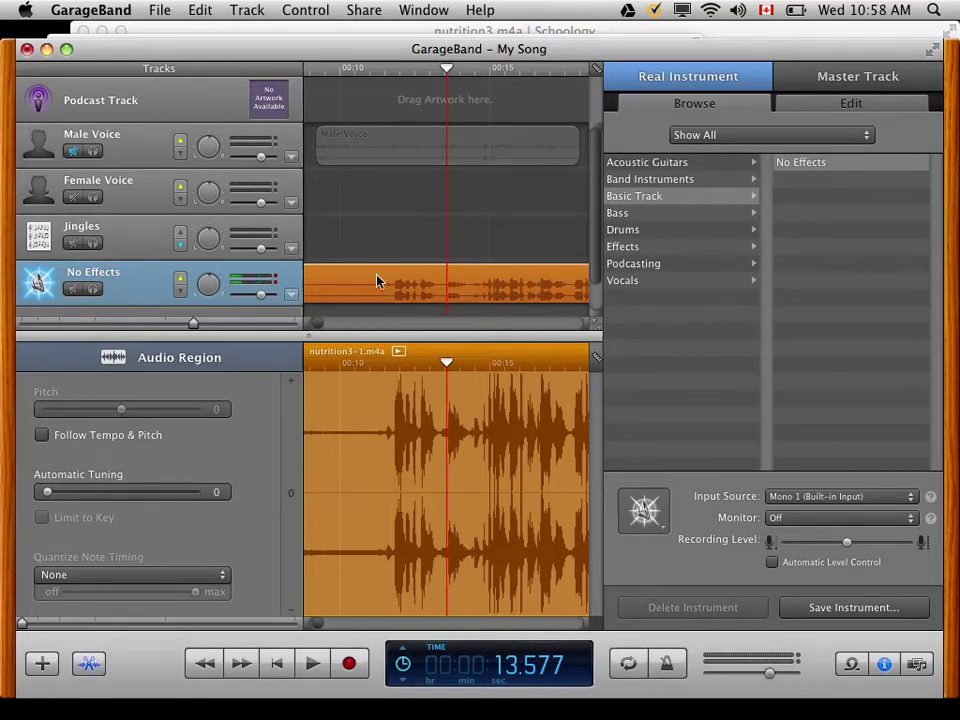
Step: Split the interview region at about 11.2 seconds and play from the split point
left_click(385, 83)
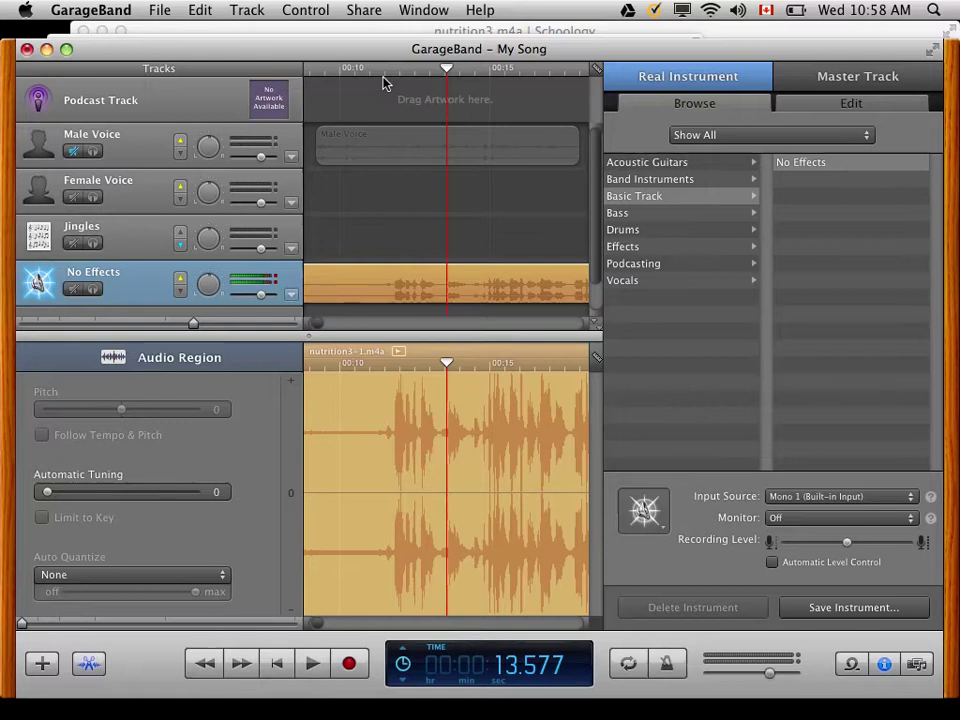
left_click_drag(386, 70, 377, 70)
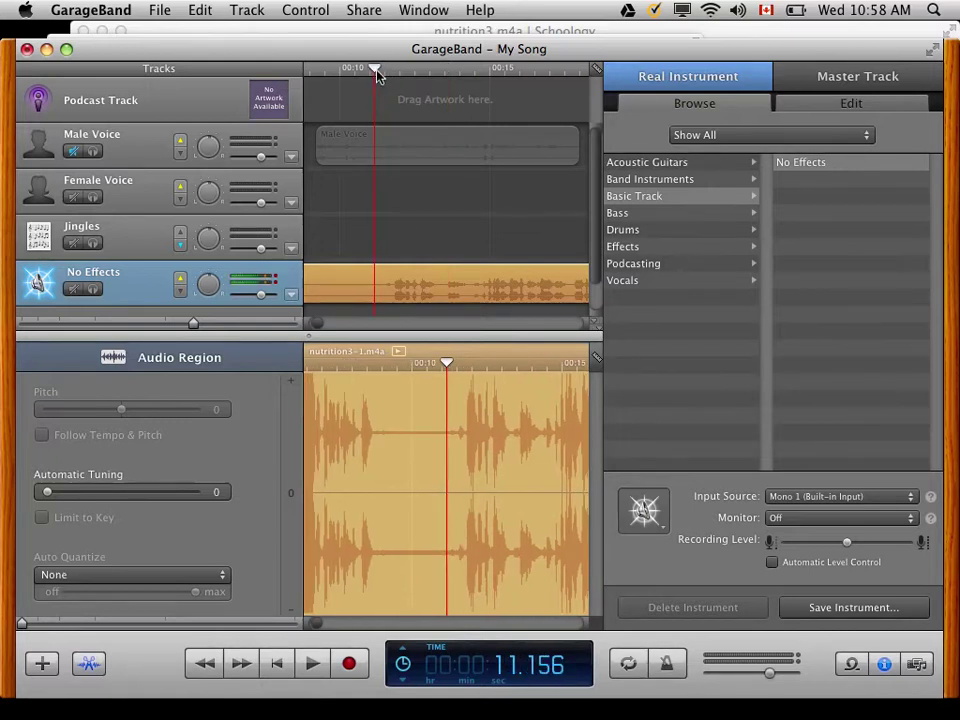
left_click(398, 280)
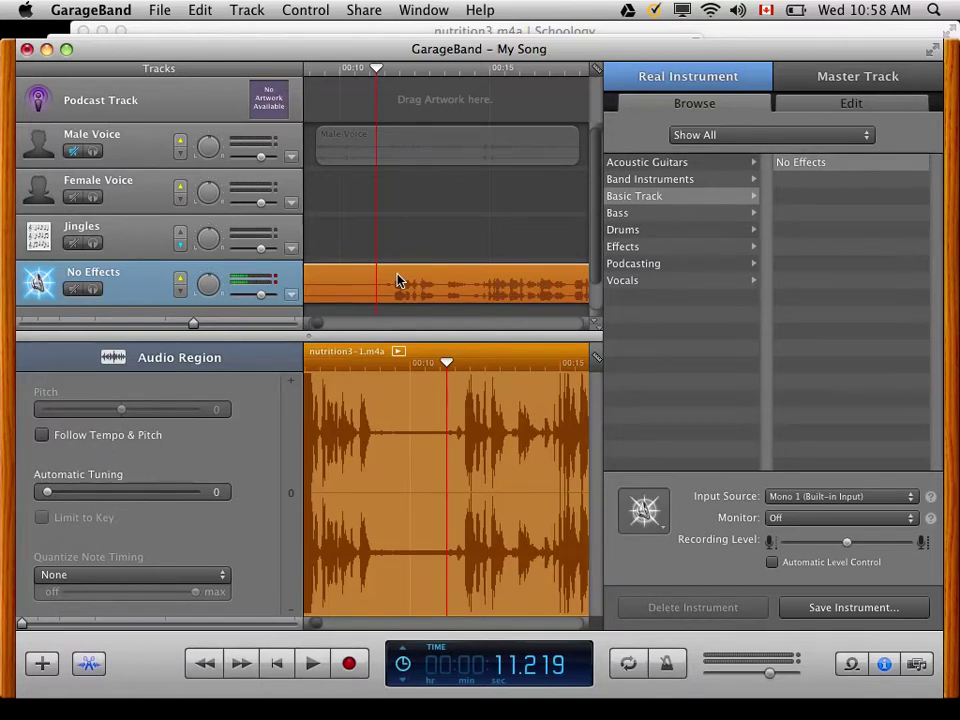
key("super+t")
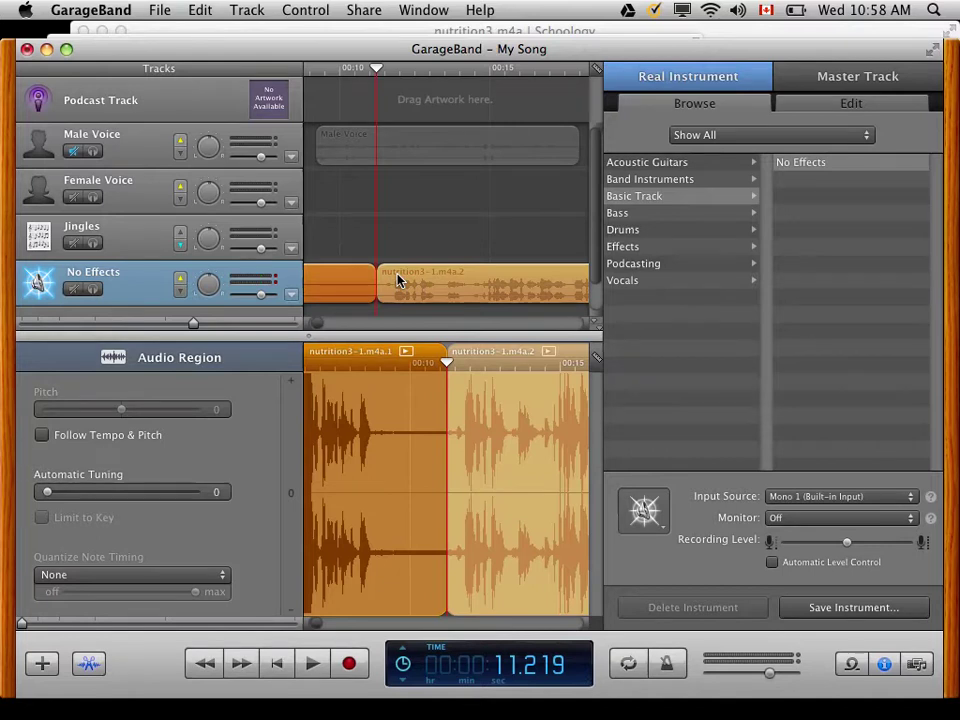
left_click(397, 280)
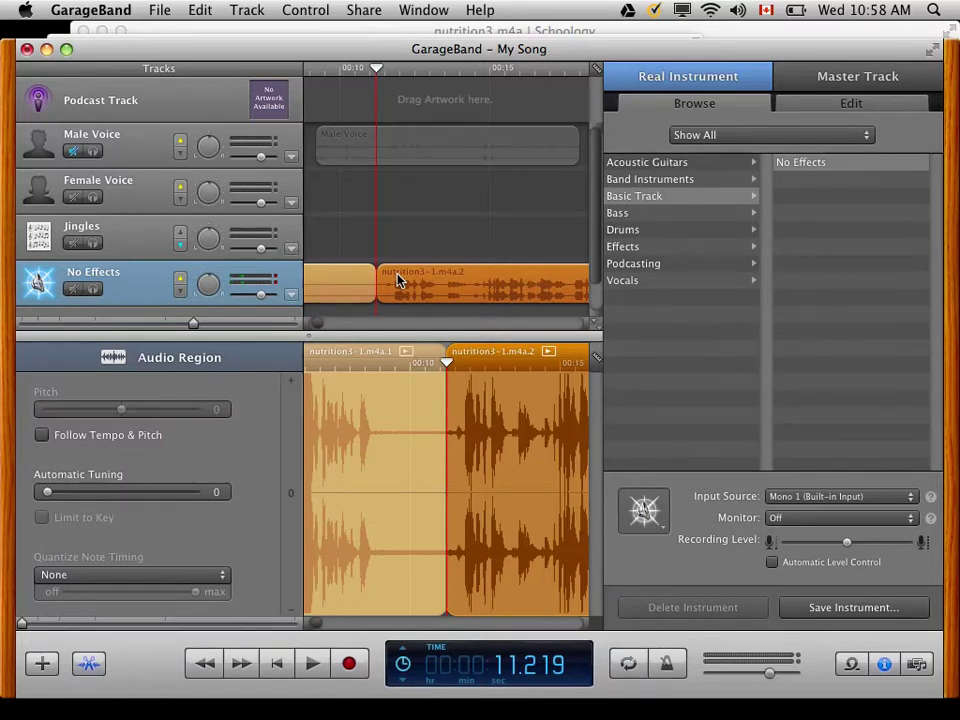
key("space")
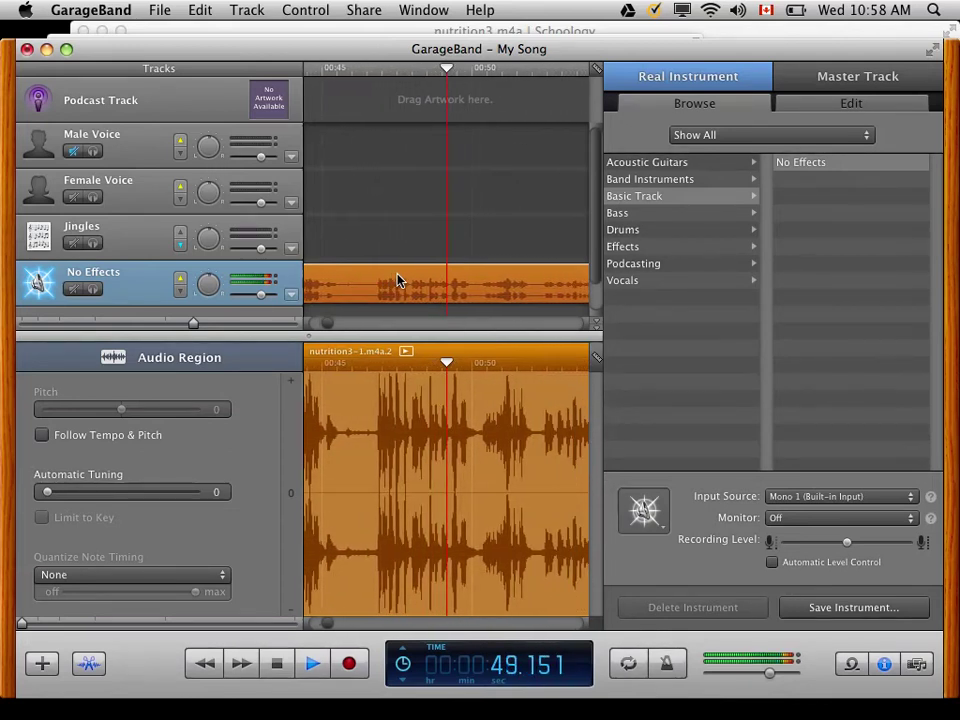
Step: Split the interview at about 50 seconds into nutrition3-1.m4a.3 and nutrition3-1.m4a.4
key("space")
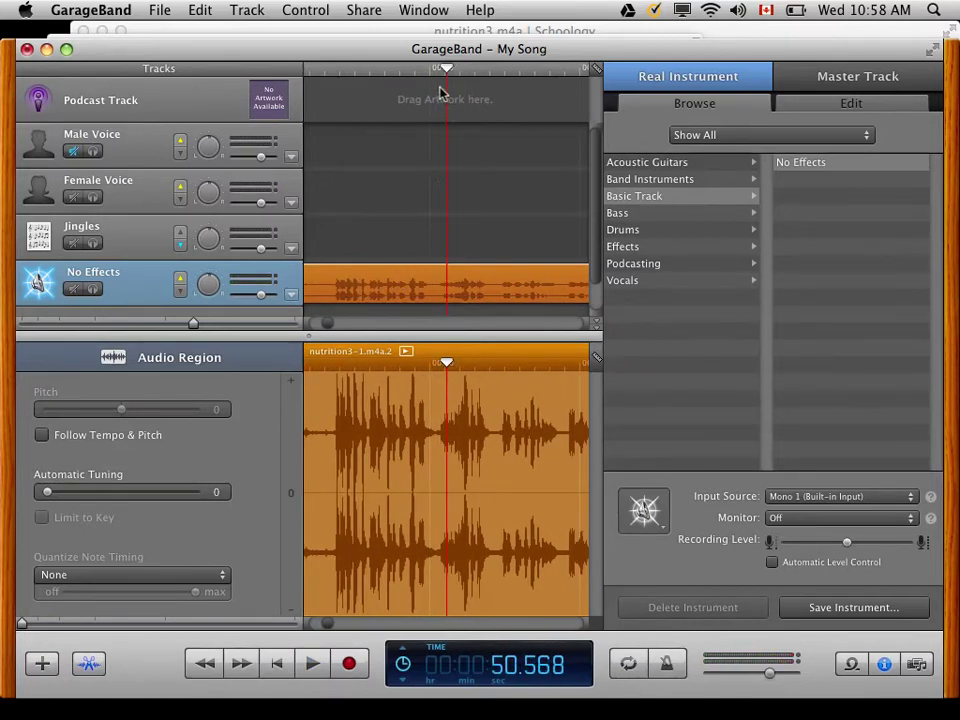
left_click(401, 76)
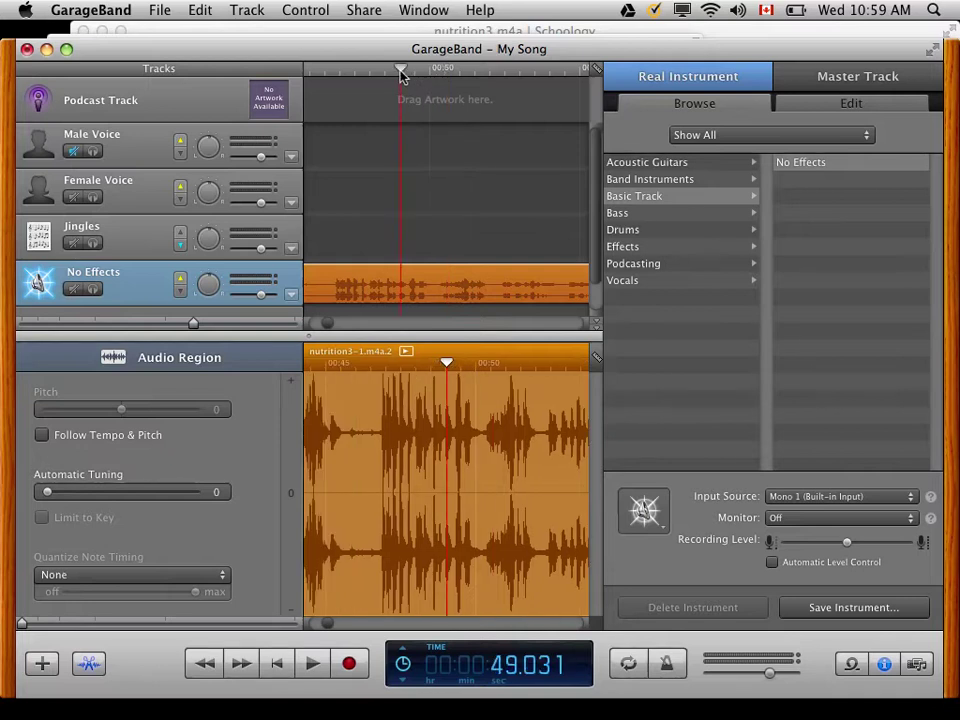
left_click_drag(401, 76, 392, 76)
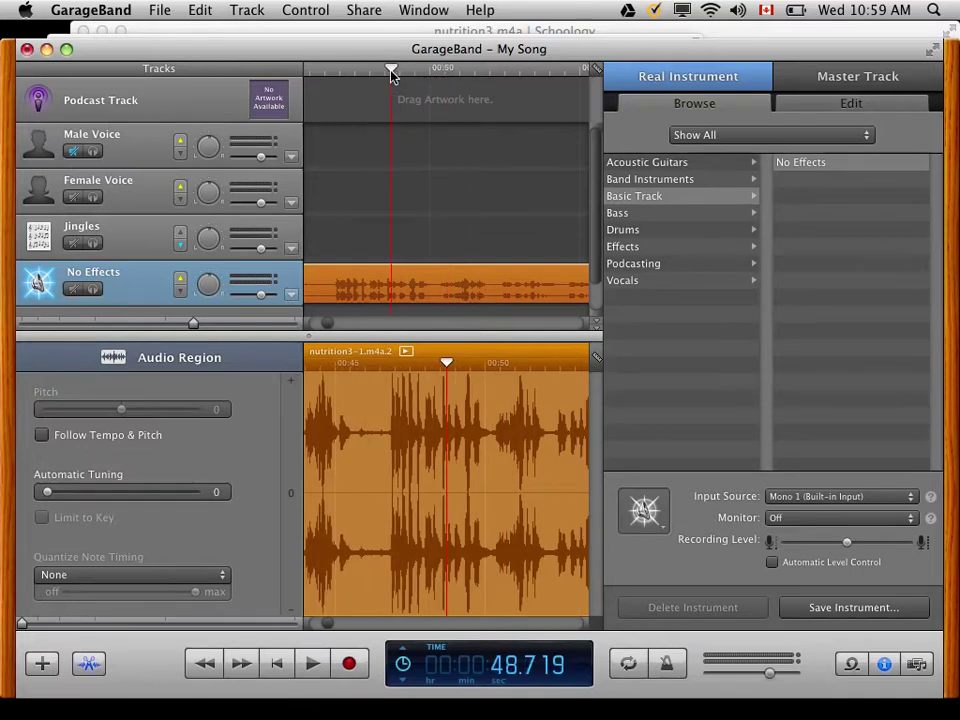
key("space")
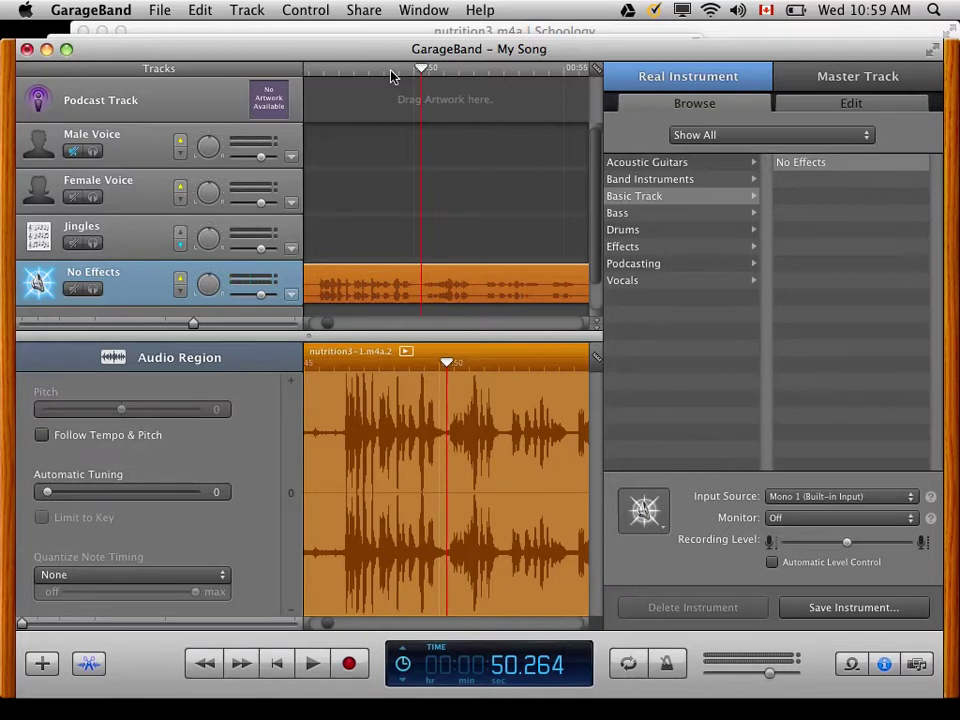
key("super+t")
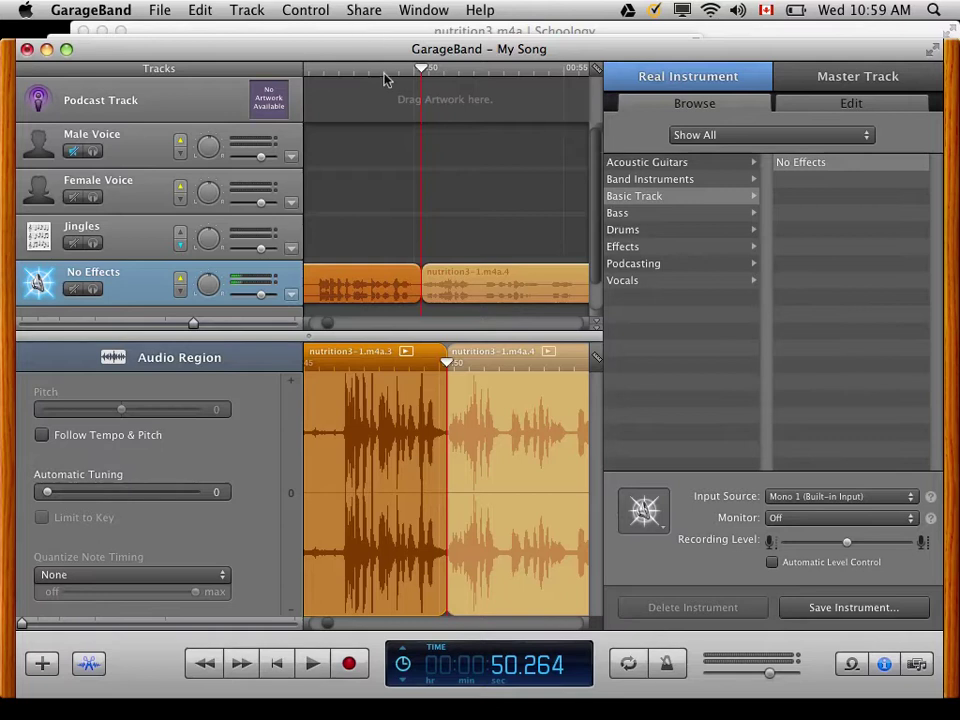
Step: Move the nutrition3-1.m4a.3 interview clip onto the Female Voice track after the host's first clip
scroll(378, 156, "left", 5)
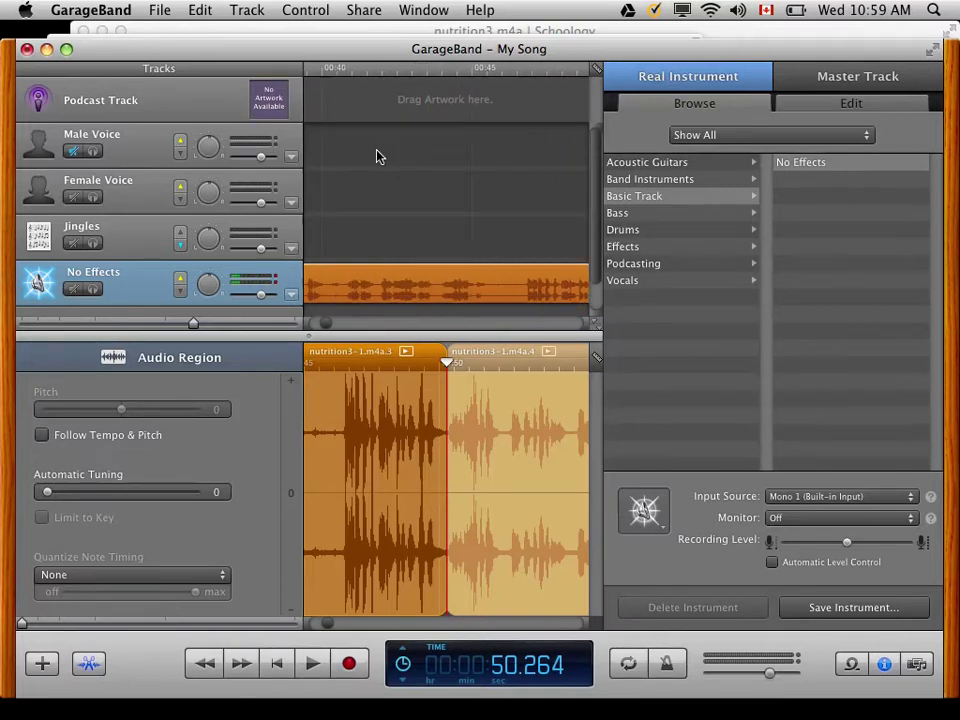
scroll(378, 156, "left", 10)
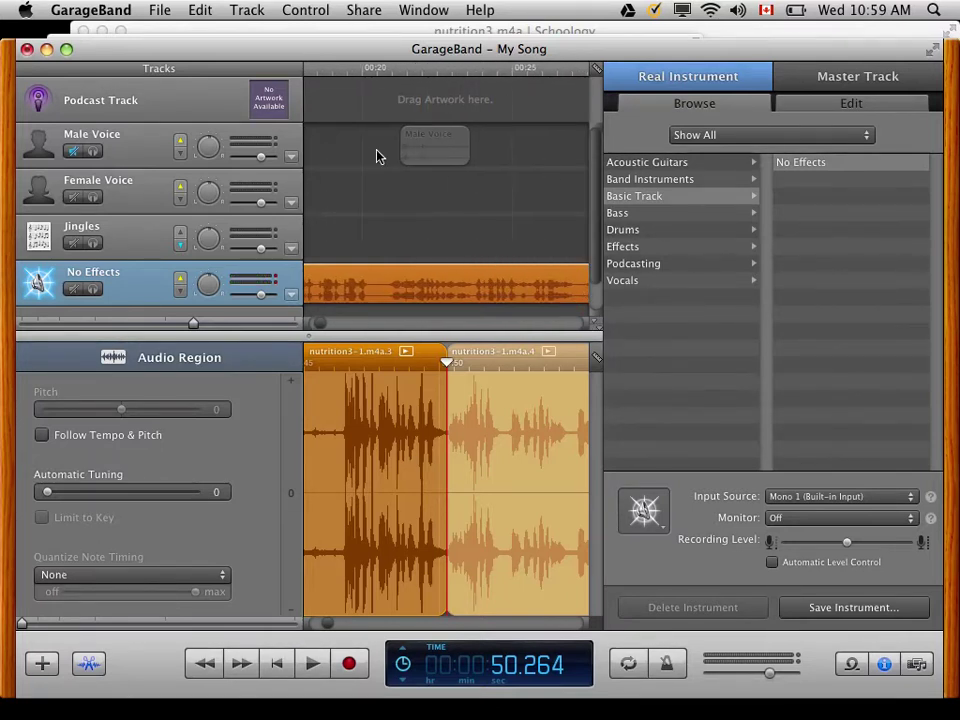
scroll(378, 156, "left", 3)
scroll(377, 154, "left", 2)
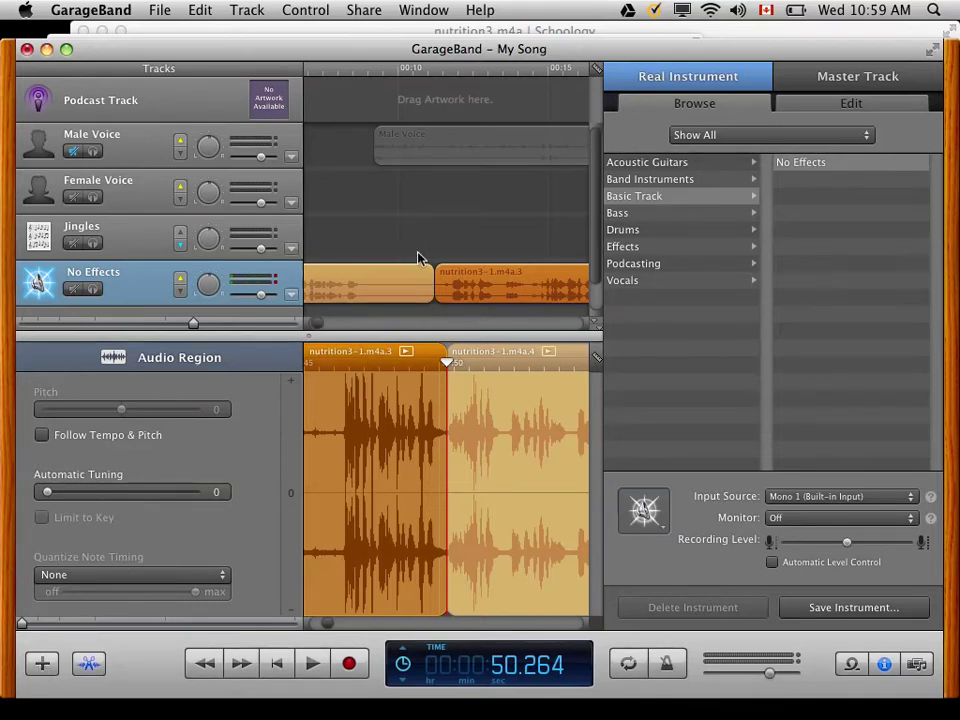
scroll(440, 258, "left", 5)
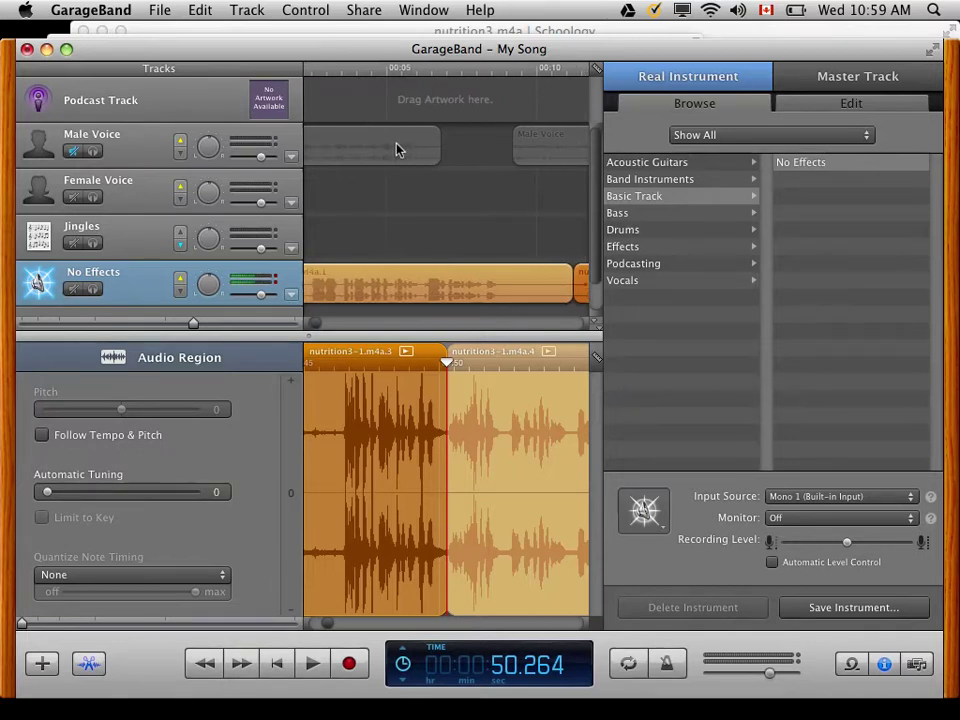
scroll(396, 149, "right", 2)
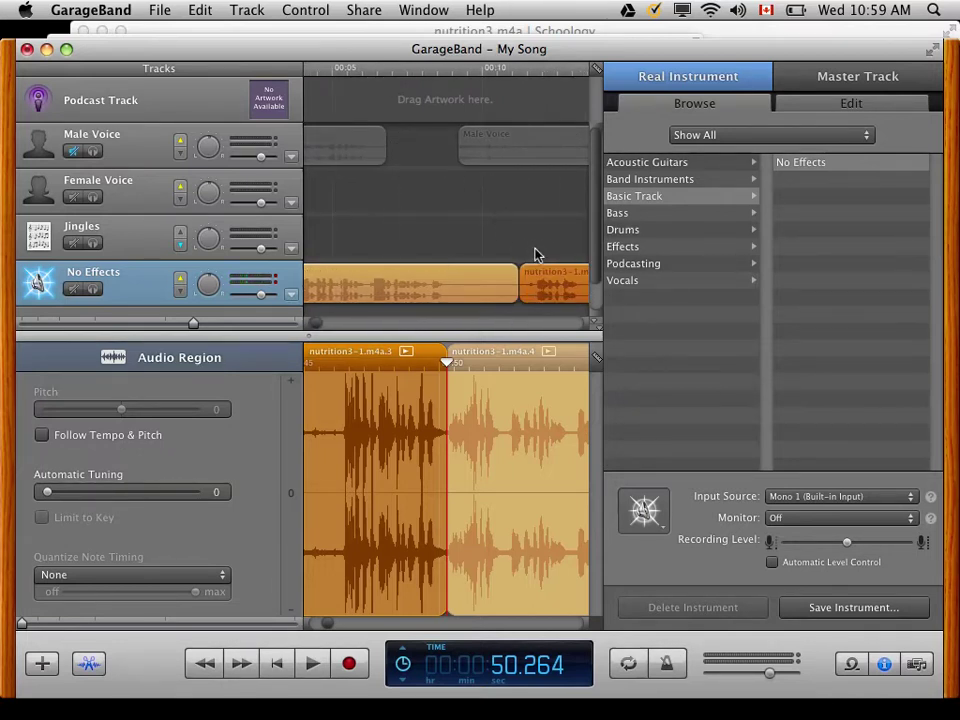
left_click_drag(540, 275, 447, 217)
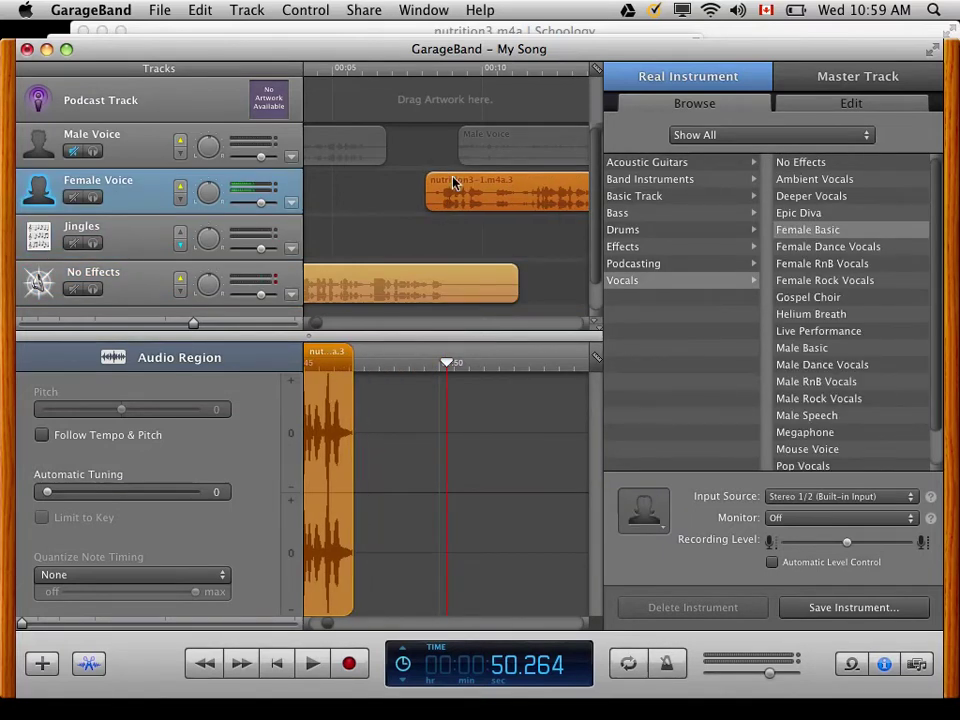
left_click_drag(446, 182, 409, 186)
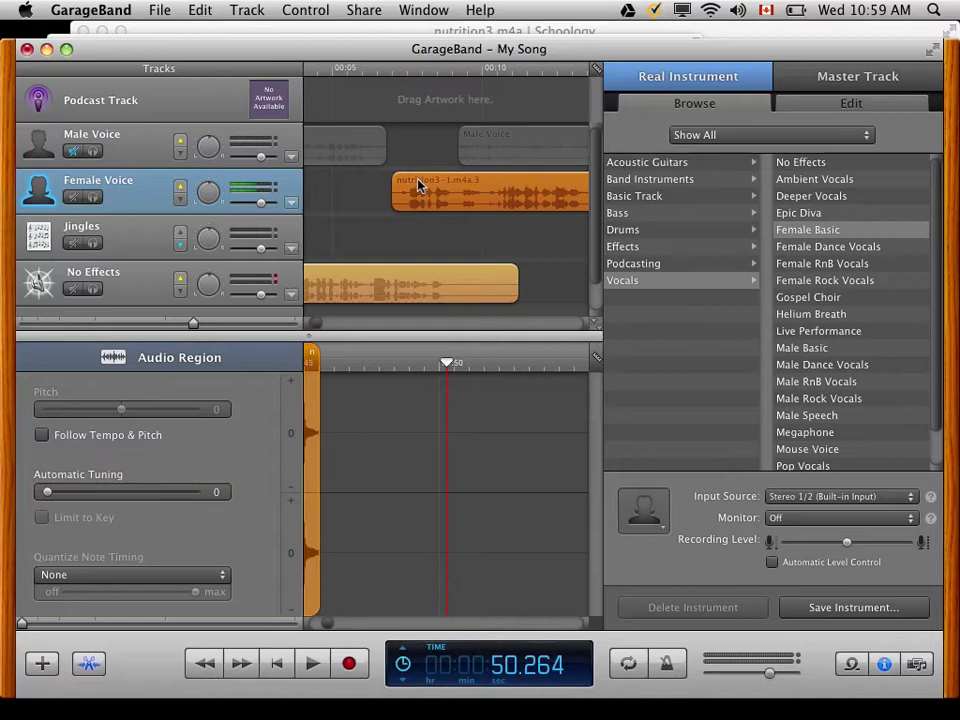
left_click_drag(409, 186, 404, 188)
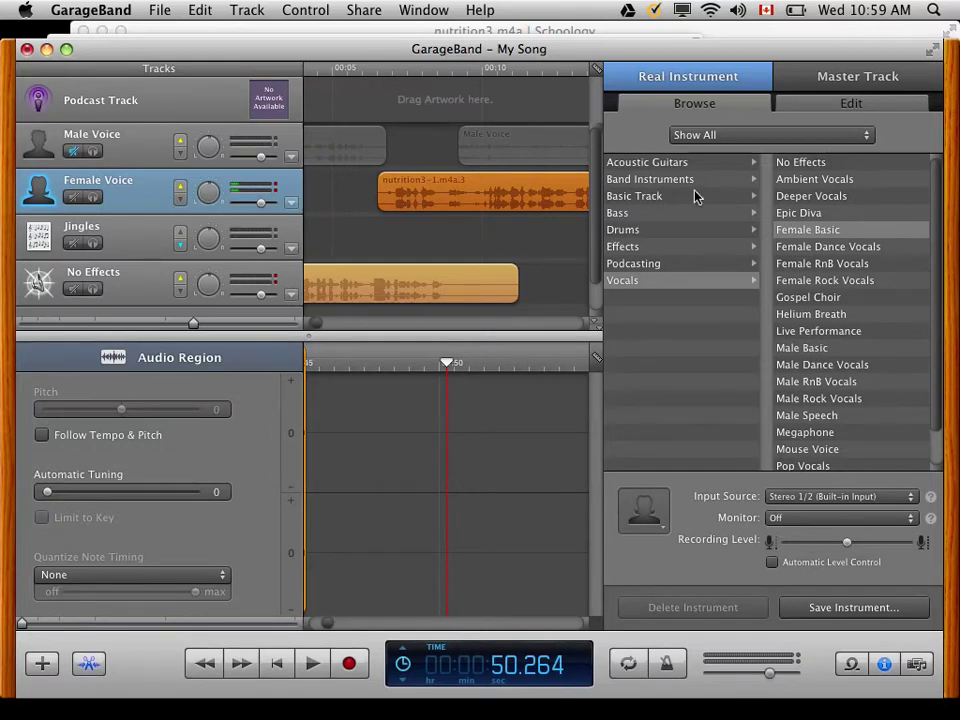
Step: Set both the Female Voice and Male Voice tracks to No Effects
left_click(780, 165)
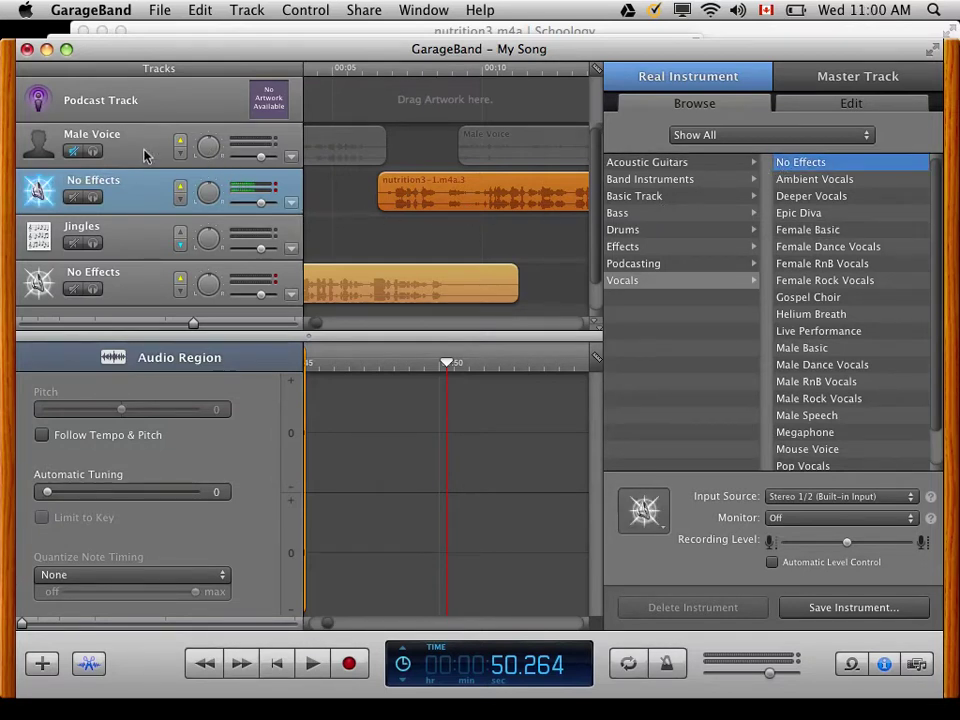
left_click(485, 164)
left_click(785, 162)
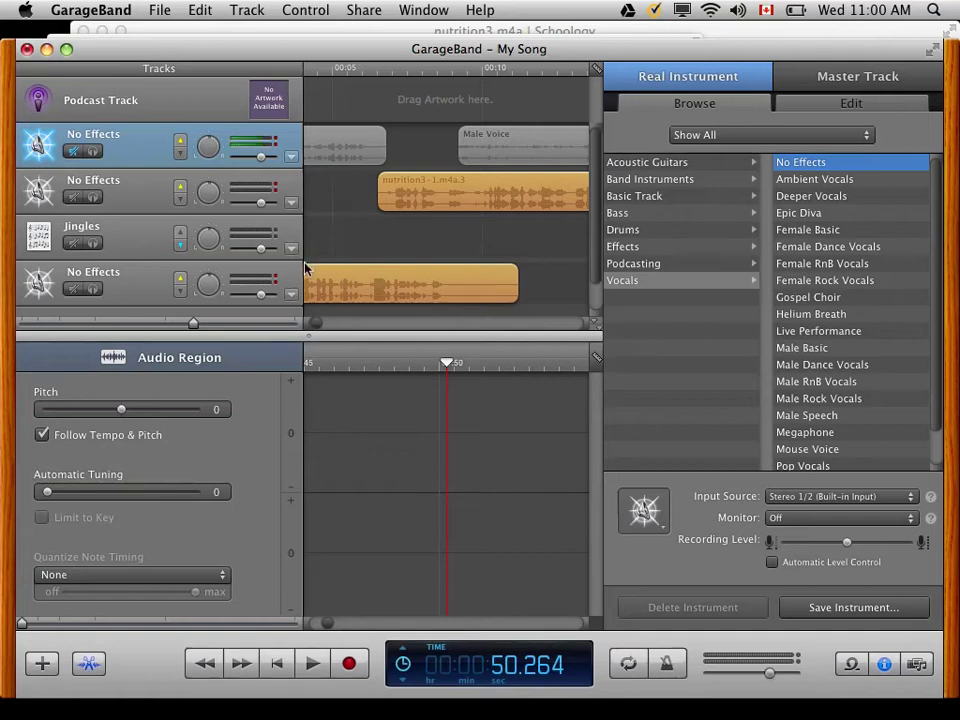
Step: Mute the original interview track, unmute the host track, and play from 0:00 to about 11 seconds
left_click(74, 290)
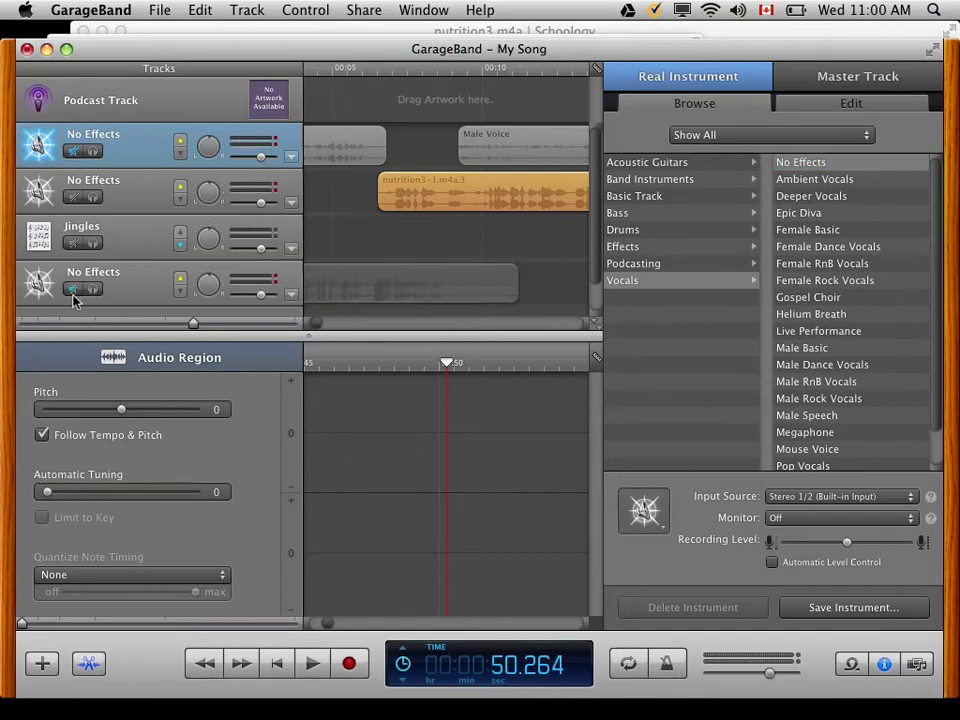
left_click(74, 151)
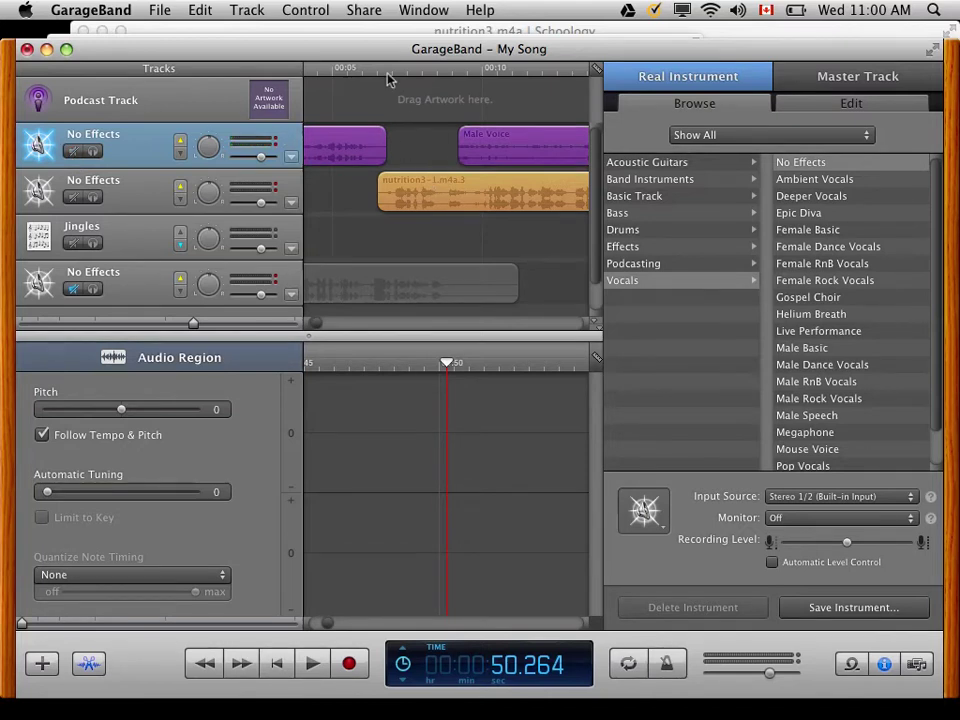
left_click_drag(310, 75, 272, 80)
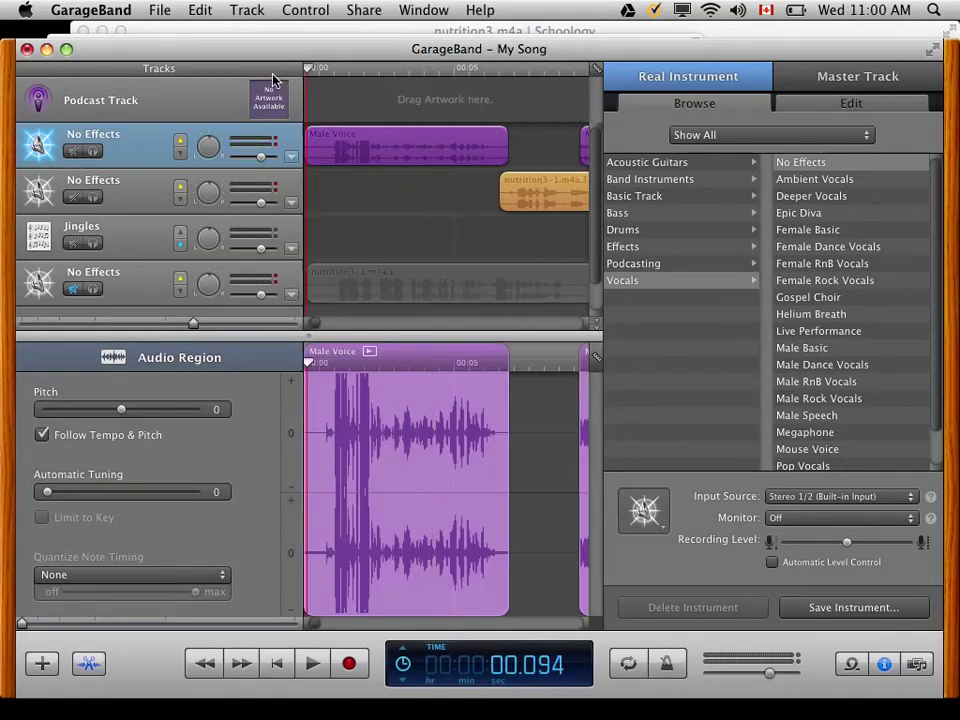
key("space")
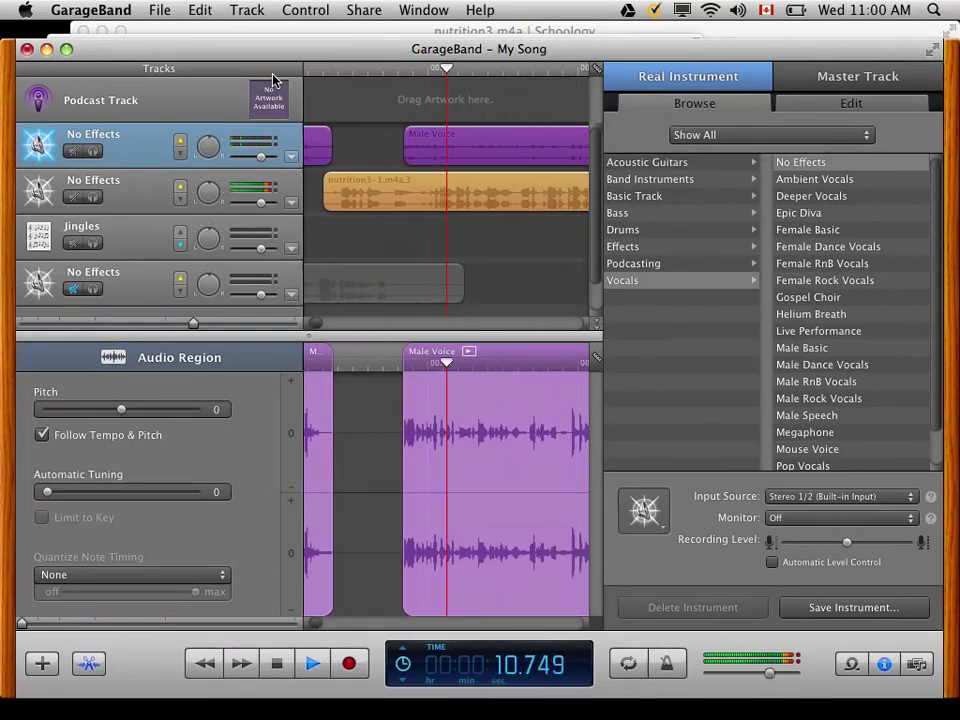
key("space")
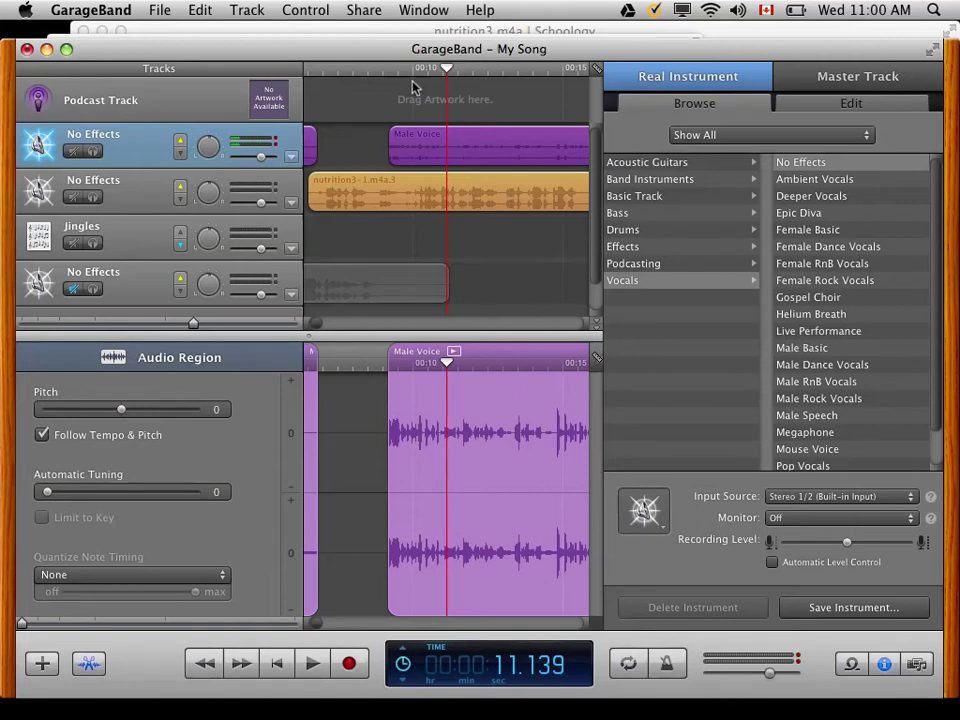
Step: Drag the later Male Voice host clip to start right after the orange answer region, near 0:45
scroll(520, 209, "right", 3)
scroll(520, 209, "right", 3)
scroll(520, 209, "right", 3)
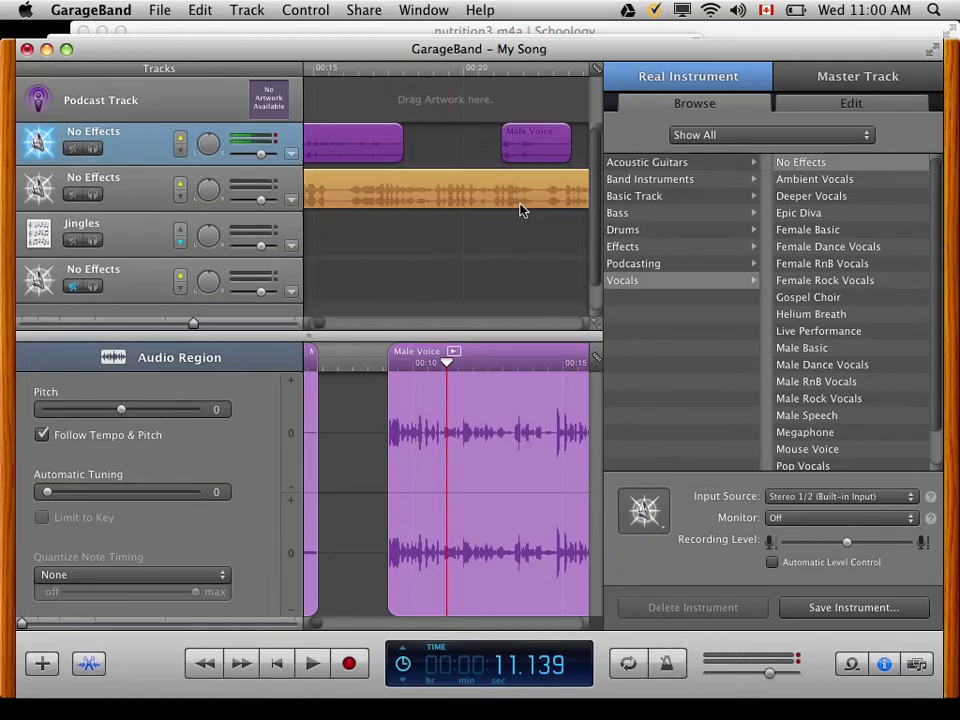
scroll(535, 145, "right", 4)
scroll(535, 142, "right", 4)
scroll(535, 142, "left", 3)
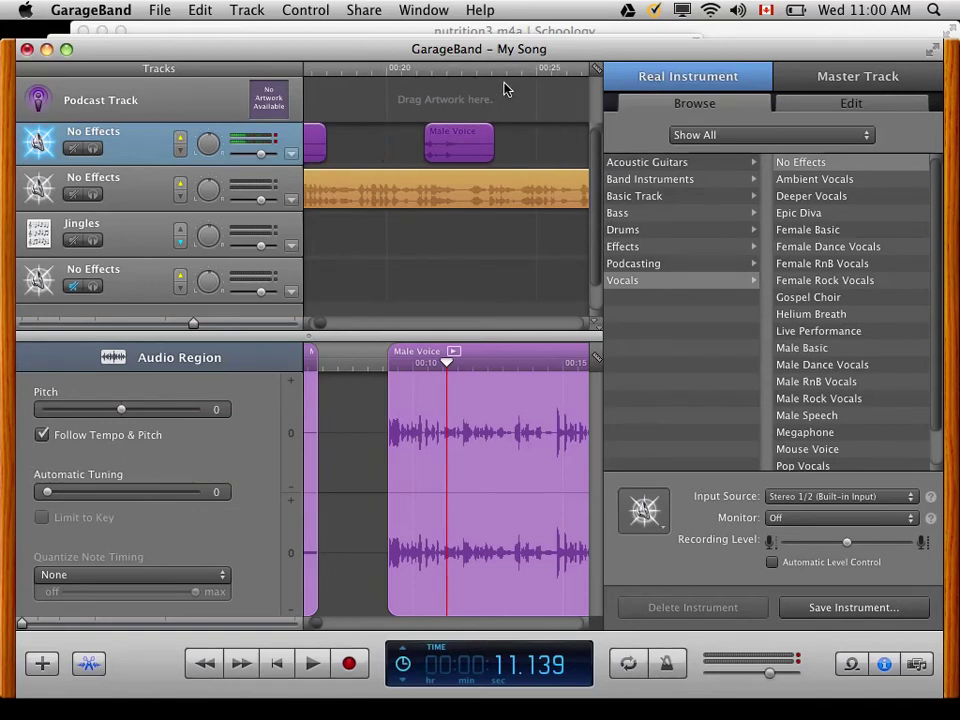
mouse_move(525, 133)
left_mouse_down()
mouse_move(437, 156)
mouse_move(308, 158)
mouse_move(337, 155)
left_mouse_up()
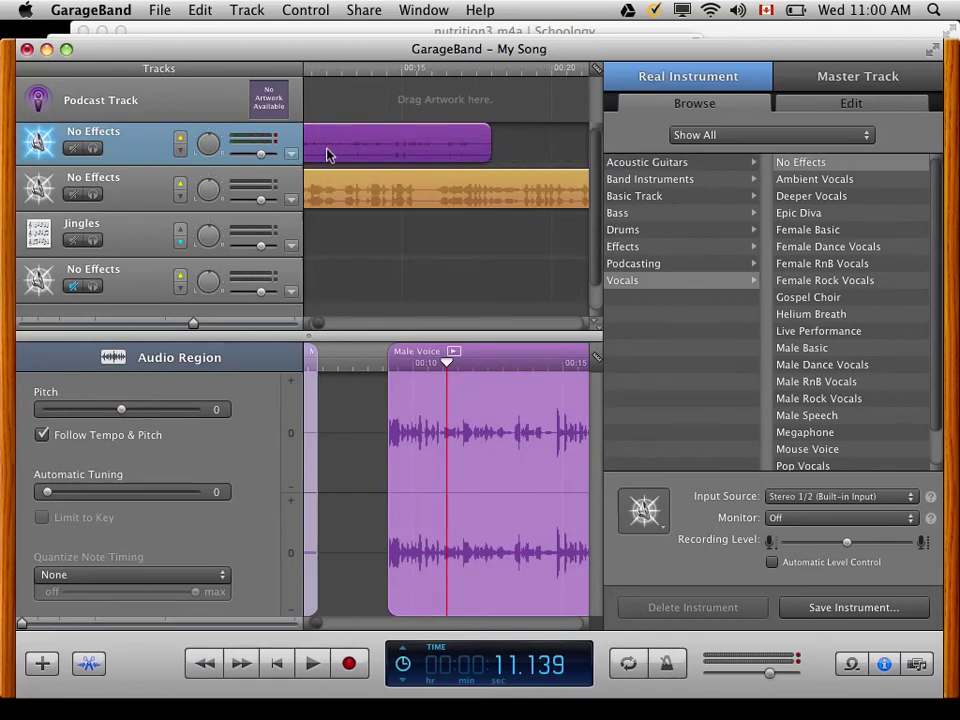
scroll(337, 155, "right", 2)
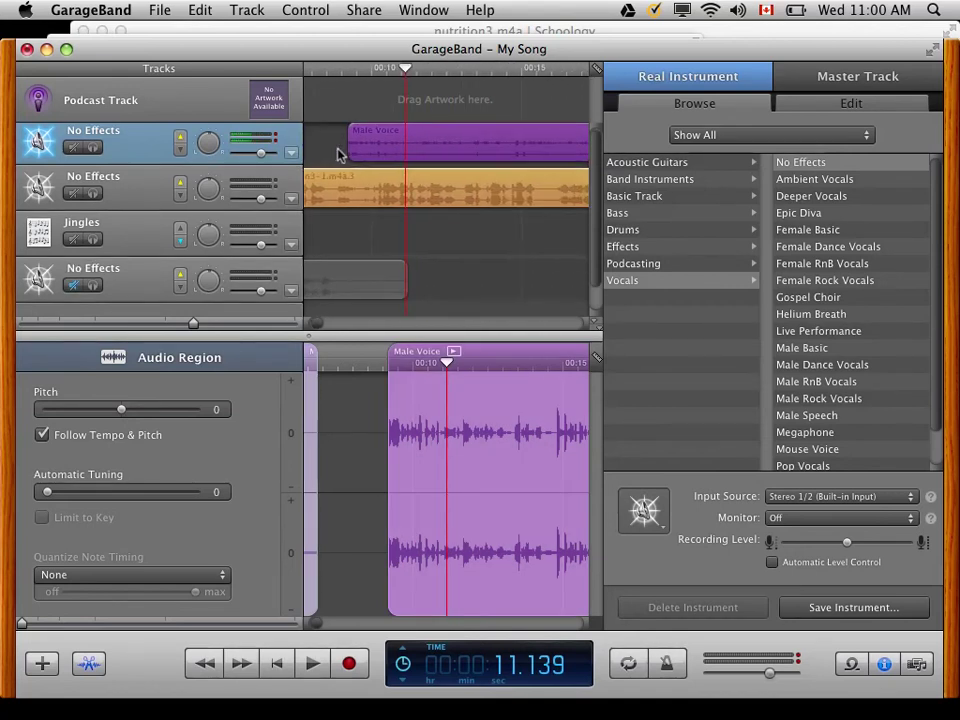
left_click_drag(350, 145, 580, 160)
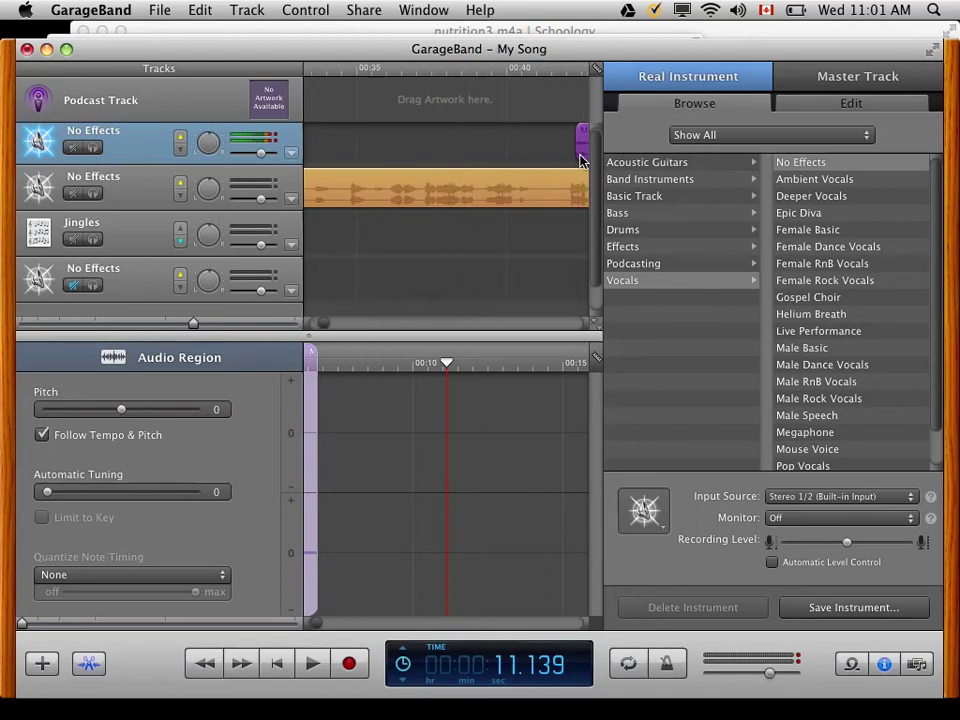
mouse_move(580, 160)
left_mouse_down()
mouse_move(546, 172)
mouse_move(522, 134)
left_mouse_up()
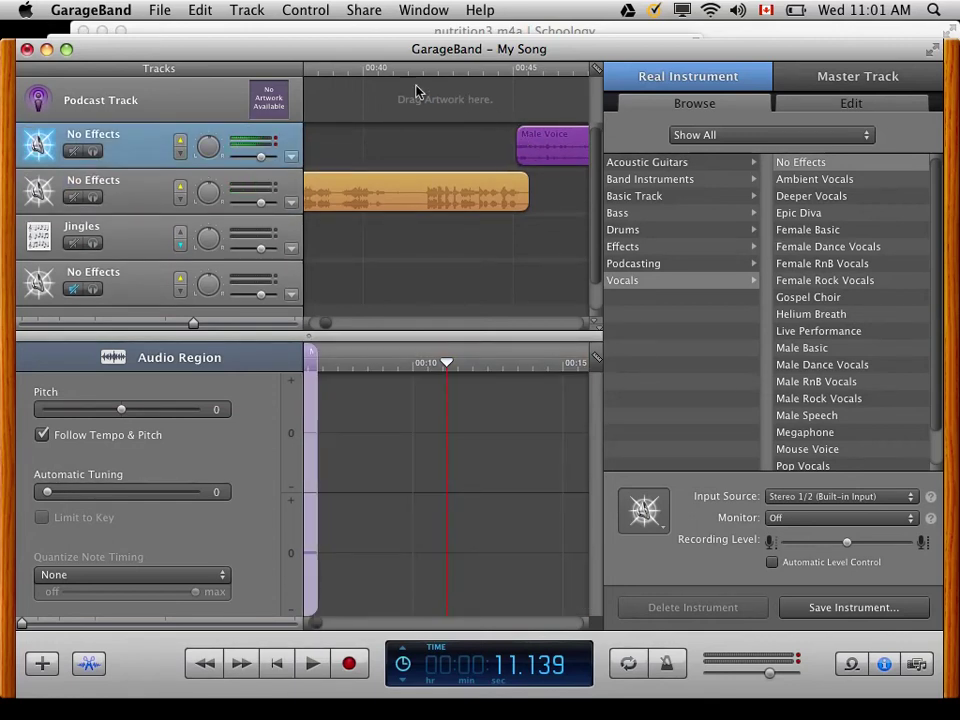
left_click(403, 78)
key("space")
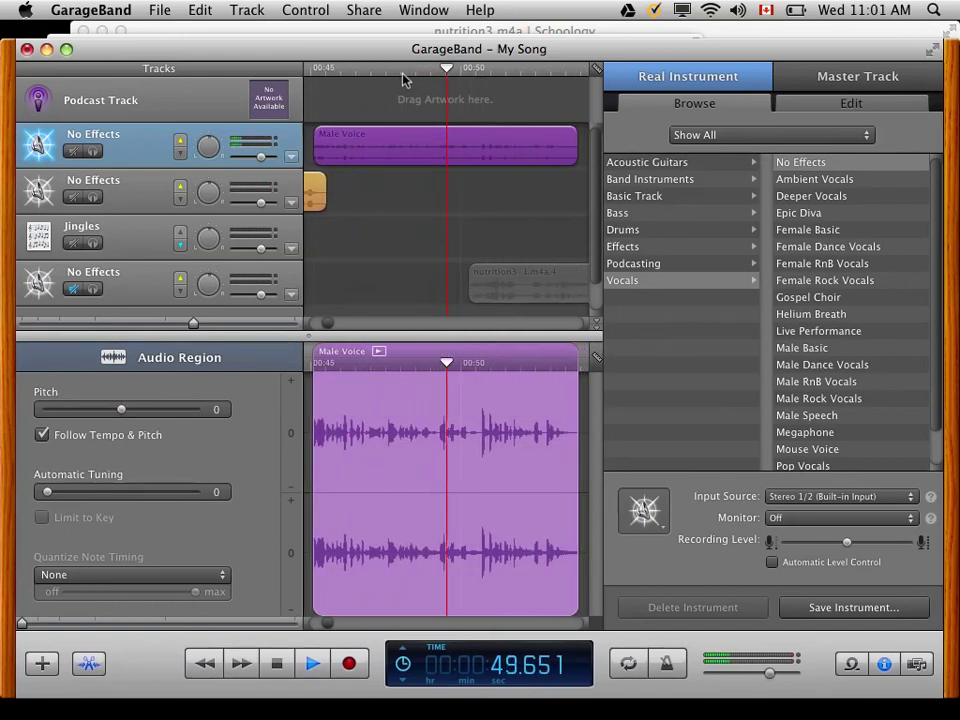
key("space")
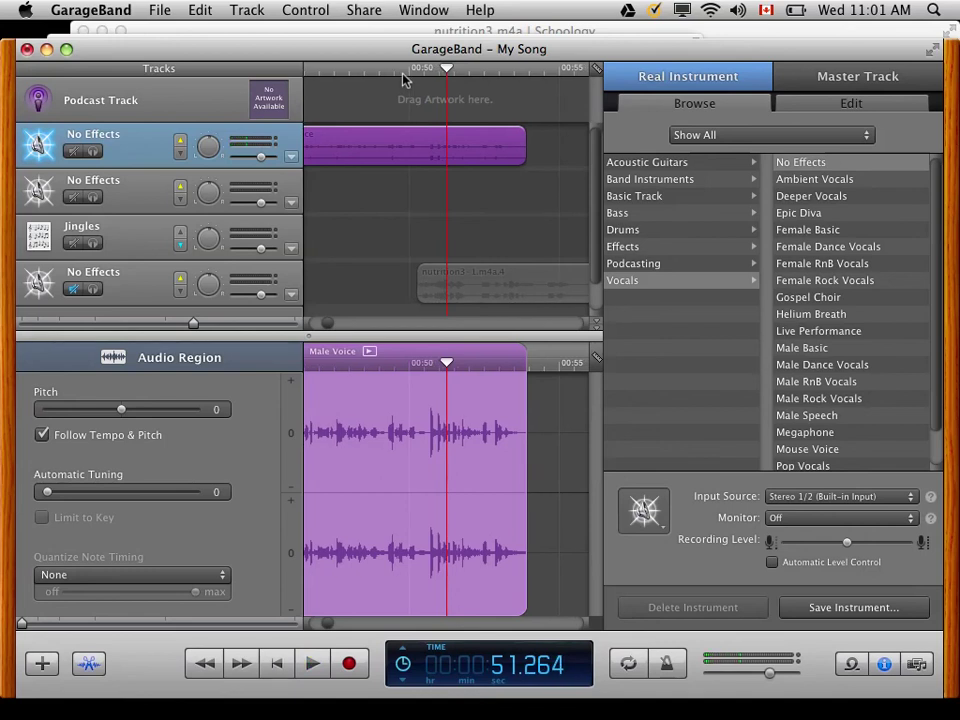